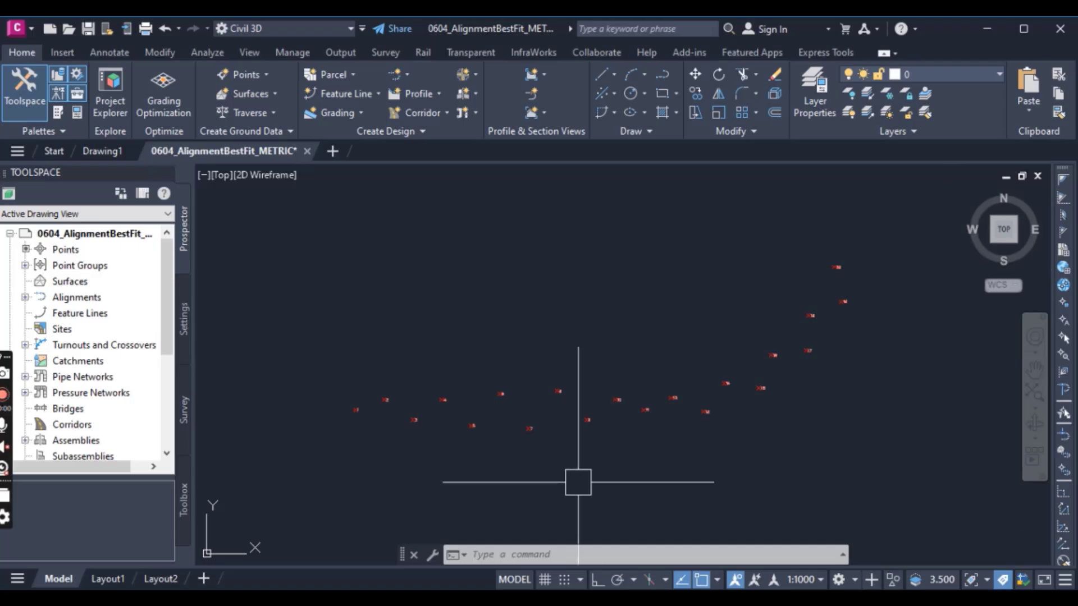
scroll(541, 320, "down", 2)
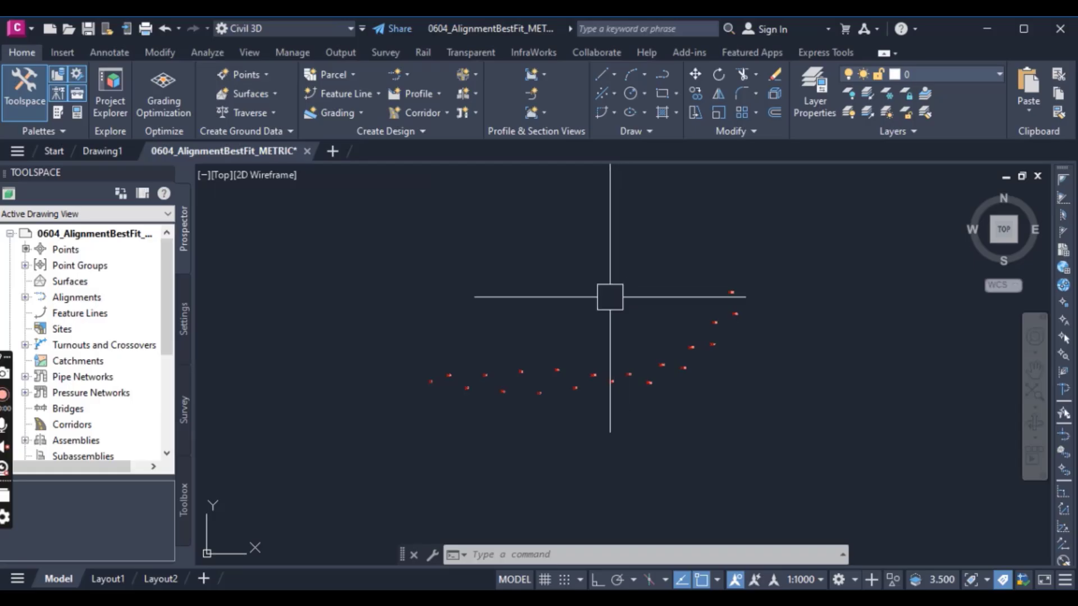
scroll(610, 297, "up", 3)
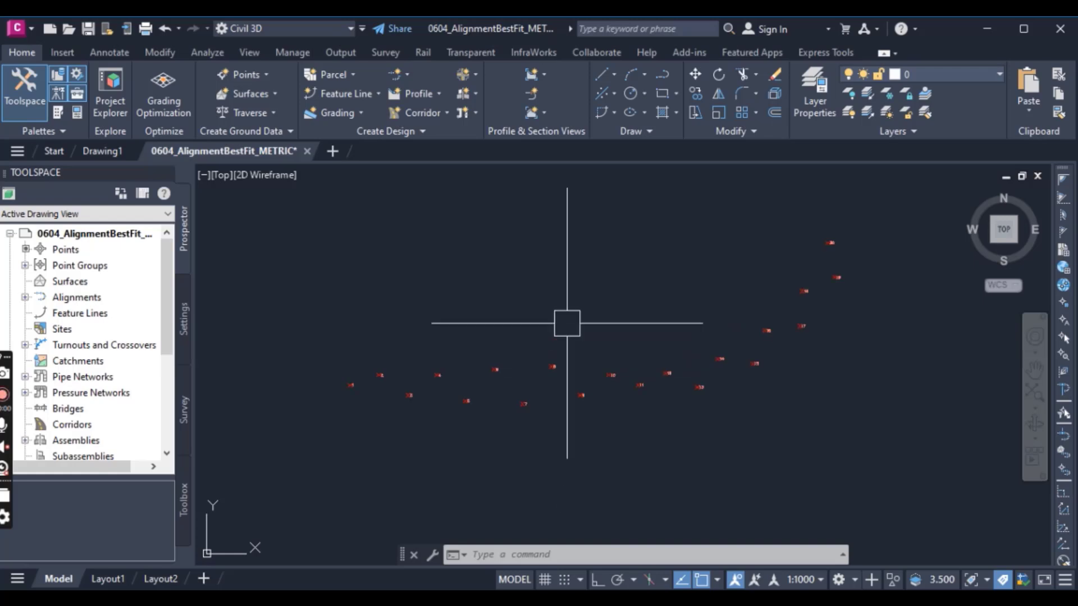
scroll(535, 354, "up", 2)
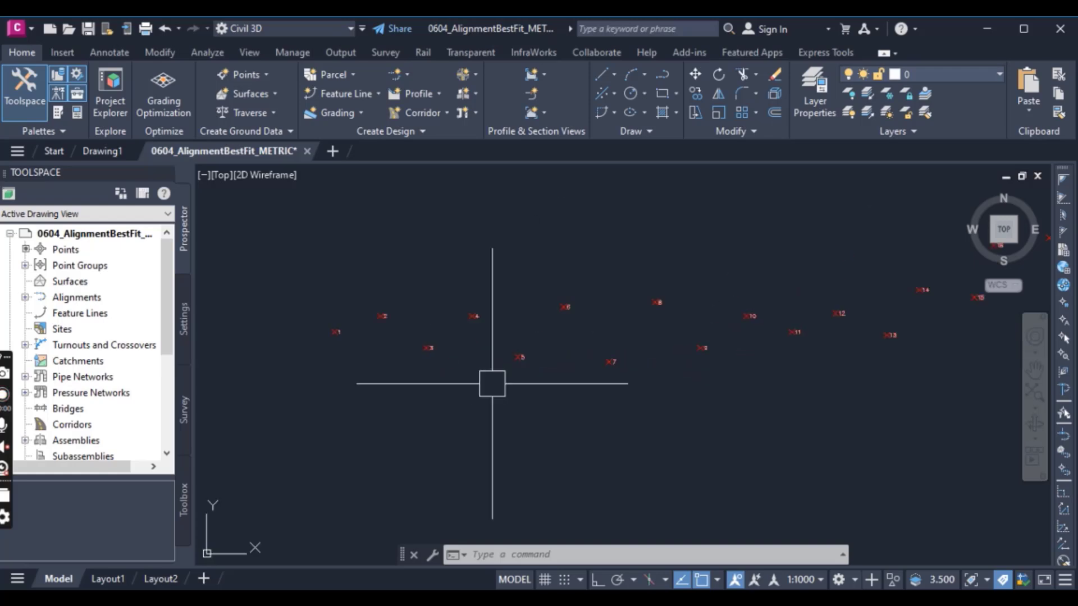
scroll(493, 383, "down", 3)
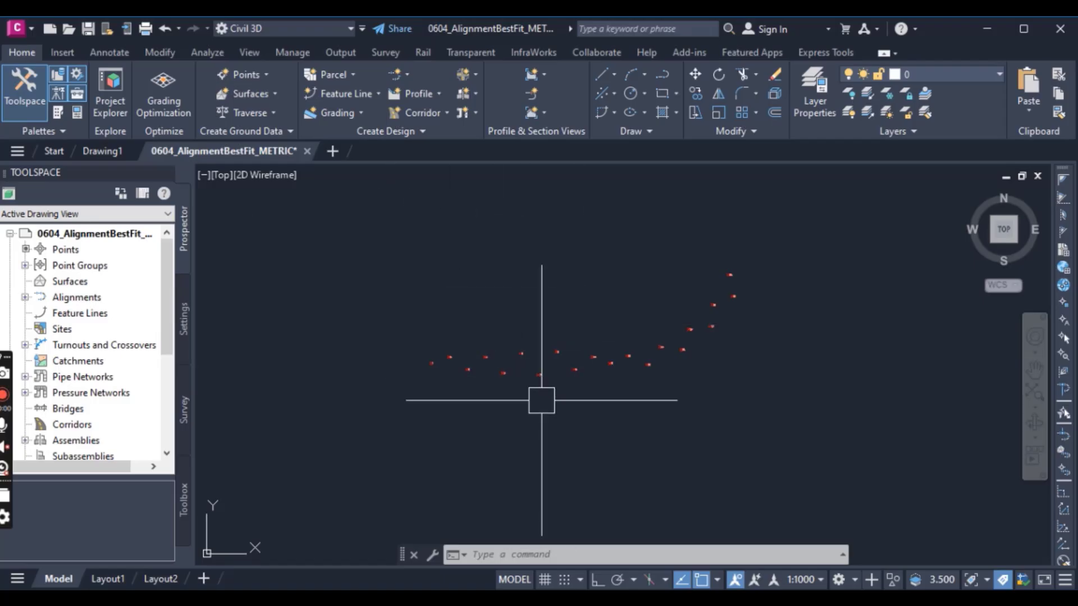
scroll(539, 408, "up", 2)
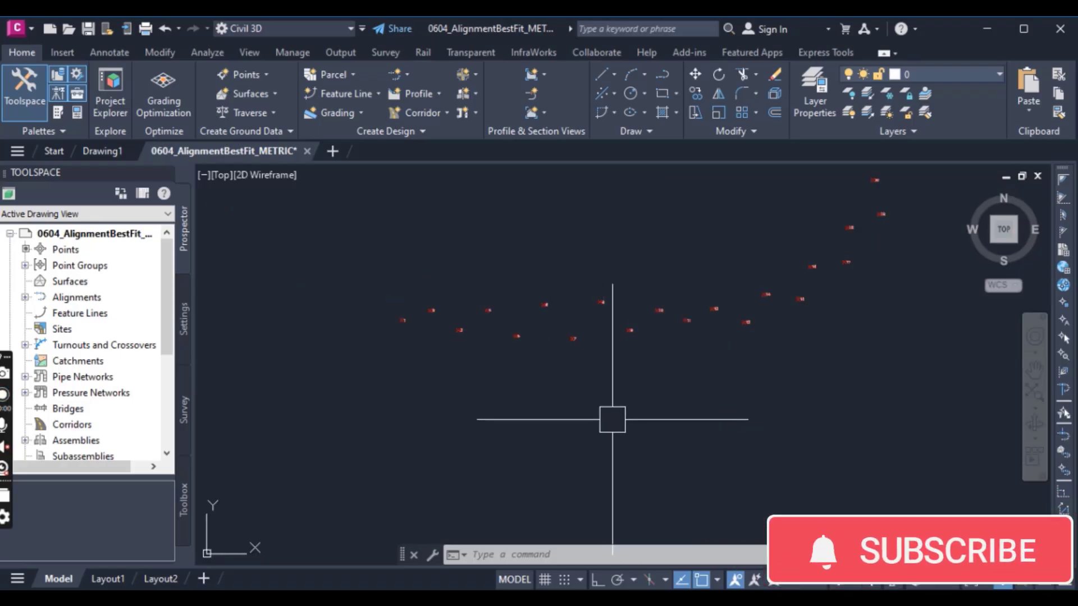
Create a centerline alignment layout named "Best fit lines", keeping the other default settings.
left_click(408, 76)
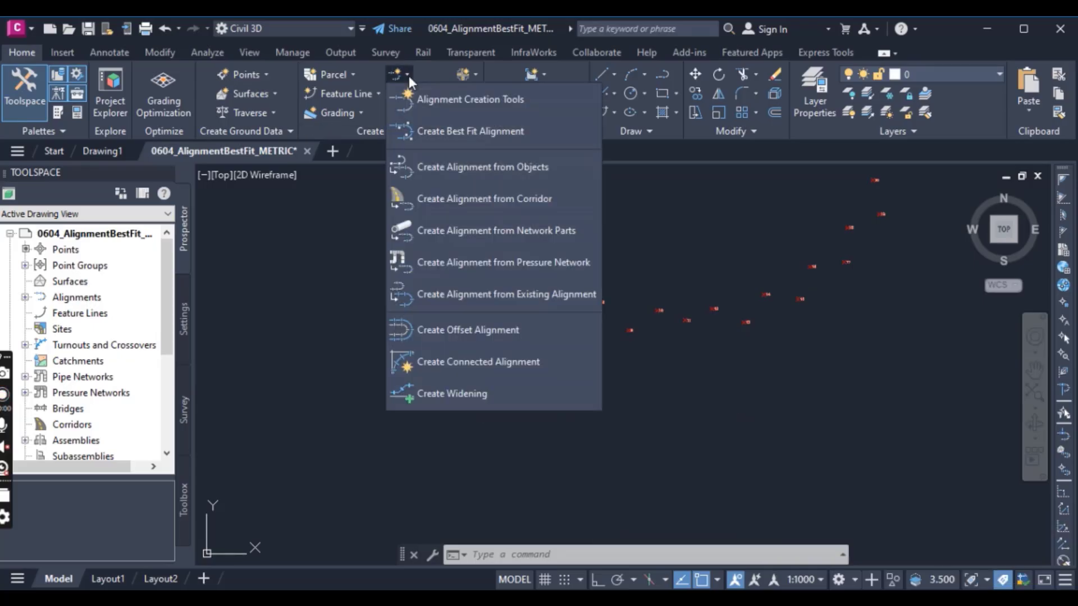
left_click(460, 101)
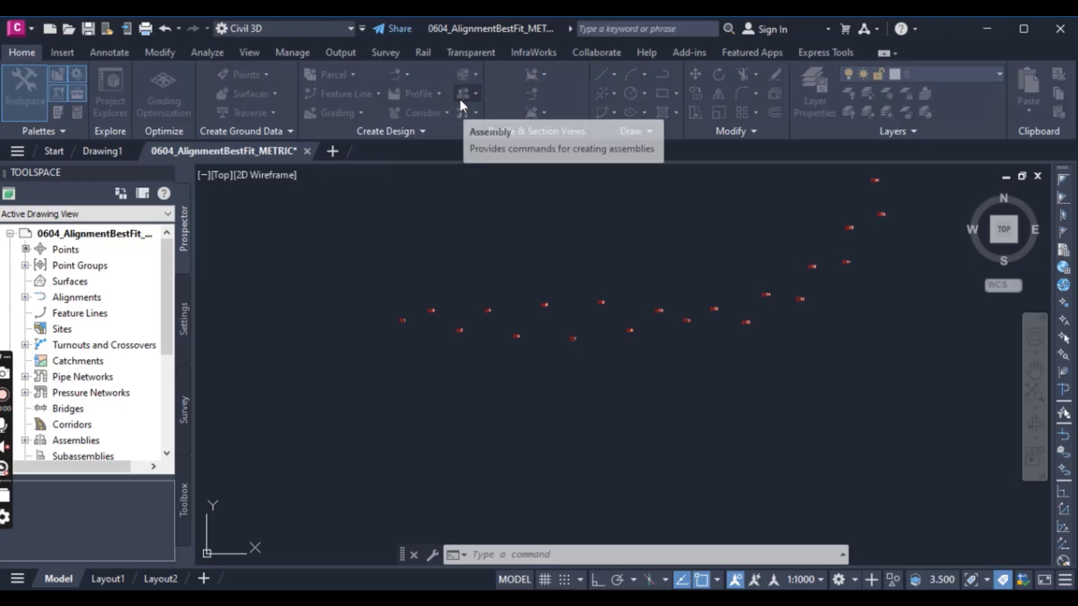
left_click_drag(570, 105, 402, 108)
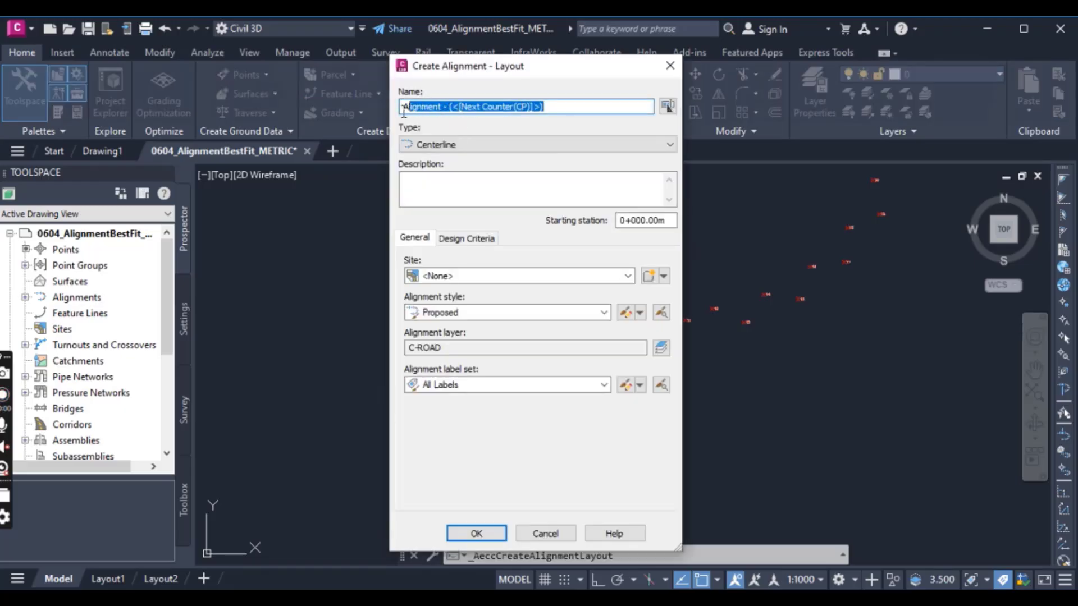
type("Best ")
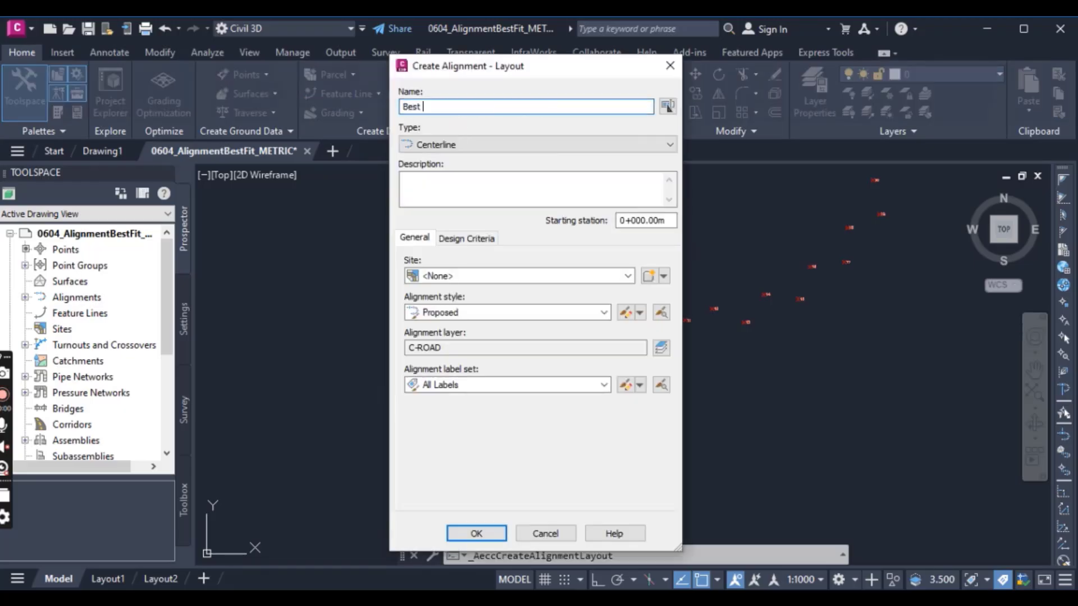
type("fit lines")
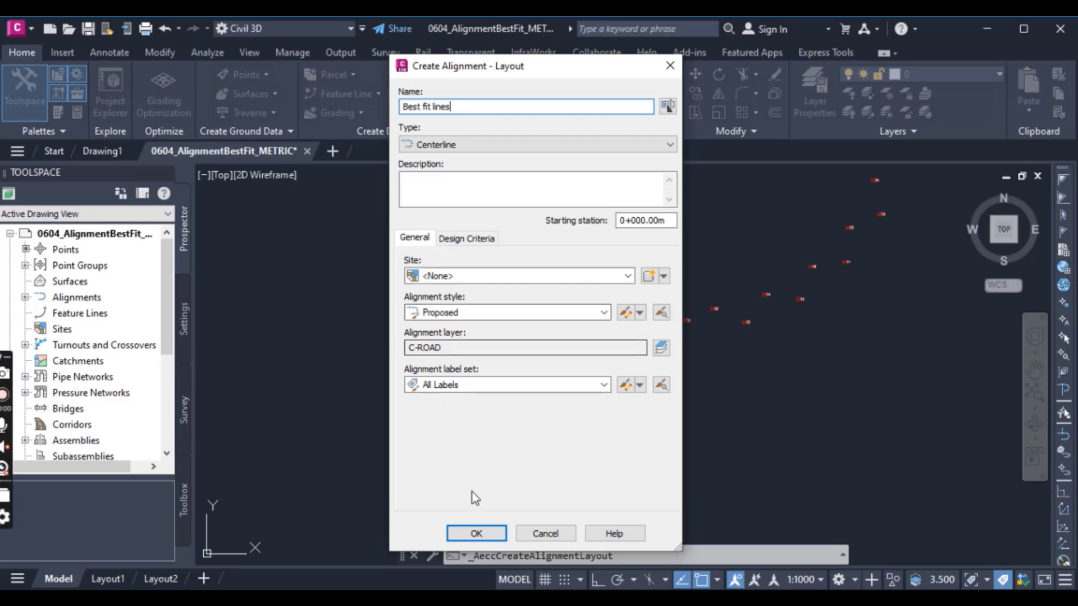
left_click(476, 533)
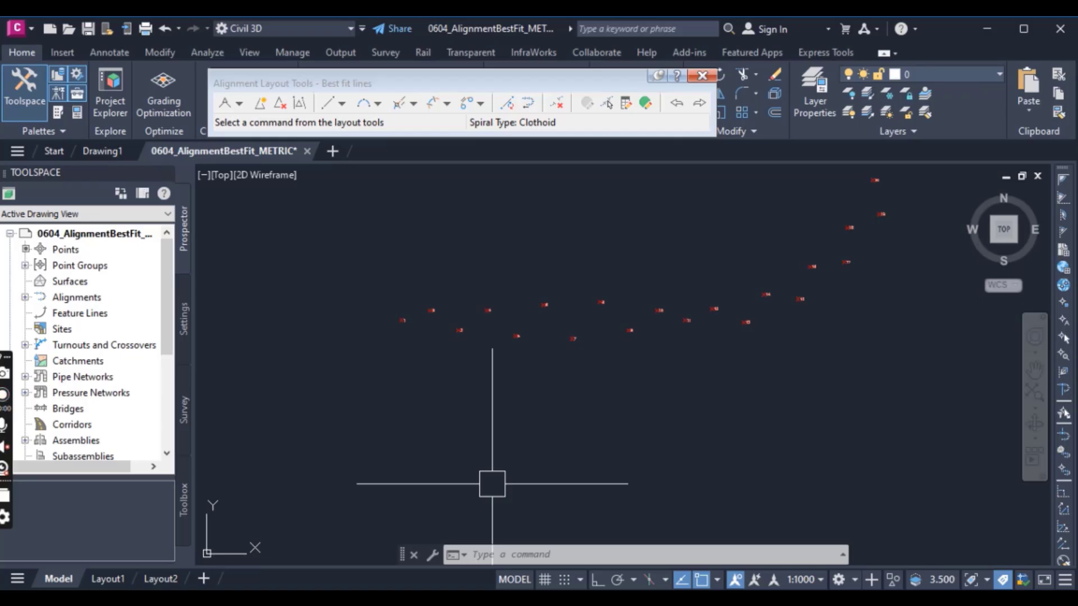
Start a best-fit fixed line from COGO points and select points 1, 2 and 3.
left_click(342, 104)
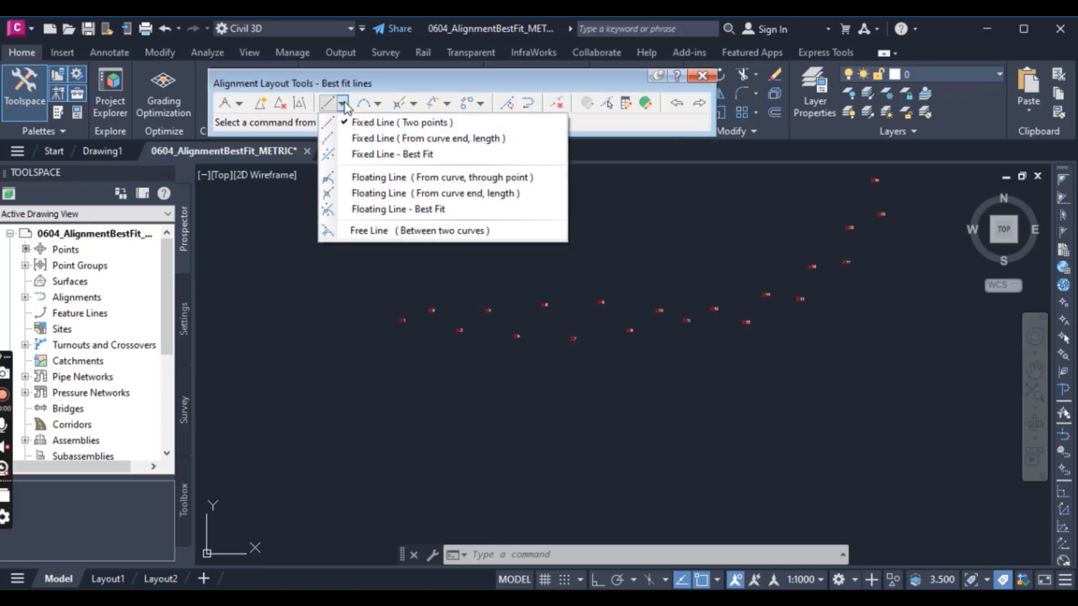
left_click(384, 156)
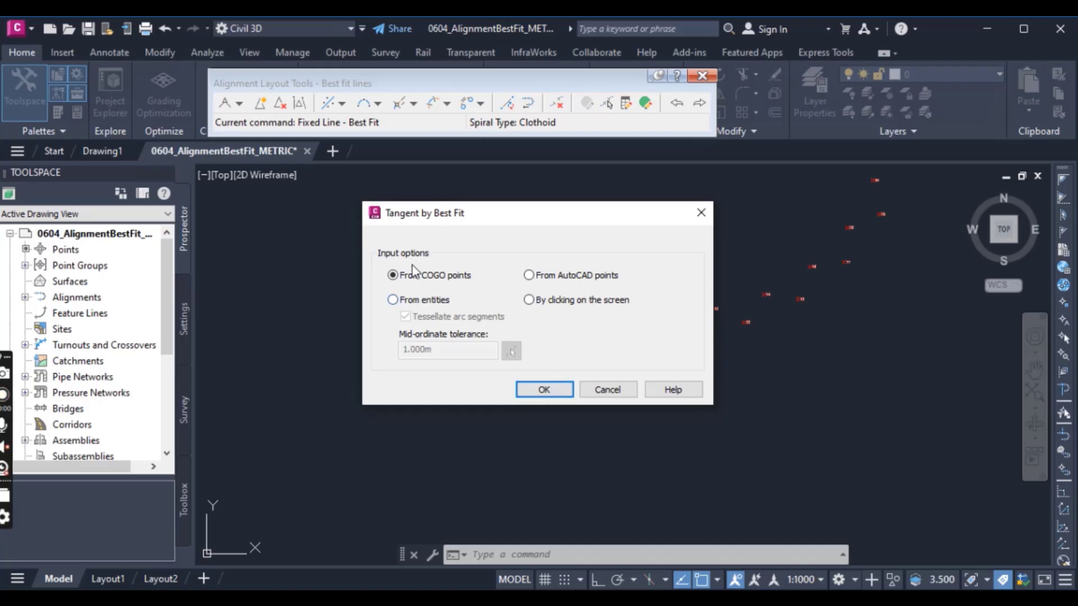
left_click(542, 393)
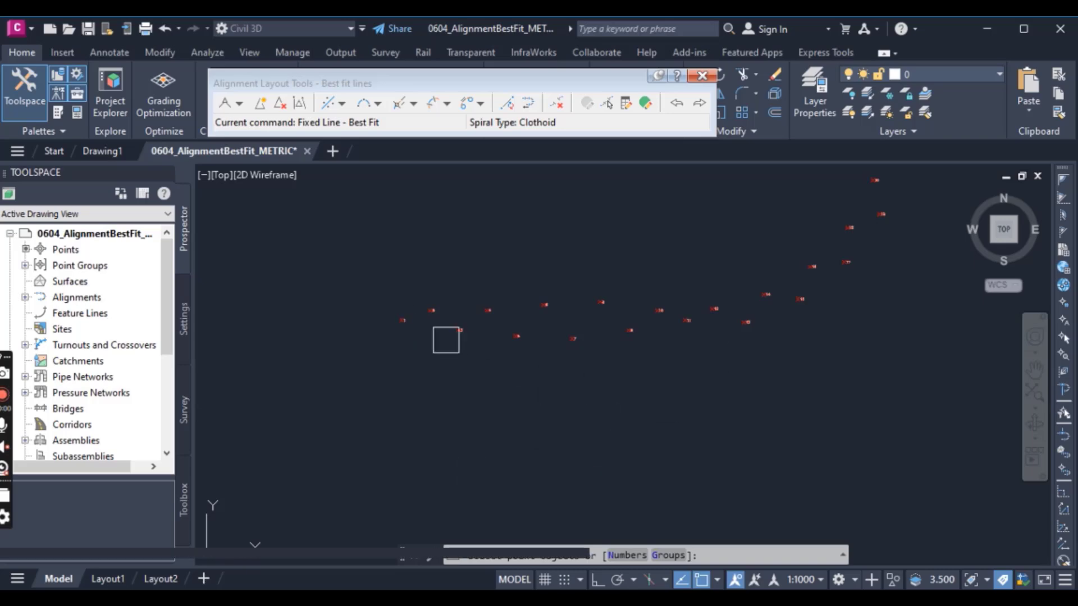
scroll(399, 325, "up", 5)
scroll(397, 325, "up", 1)
left_click(398, 264)
scroll(391, 345, "down", 3)
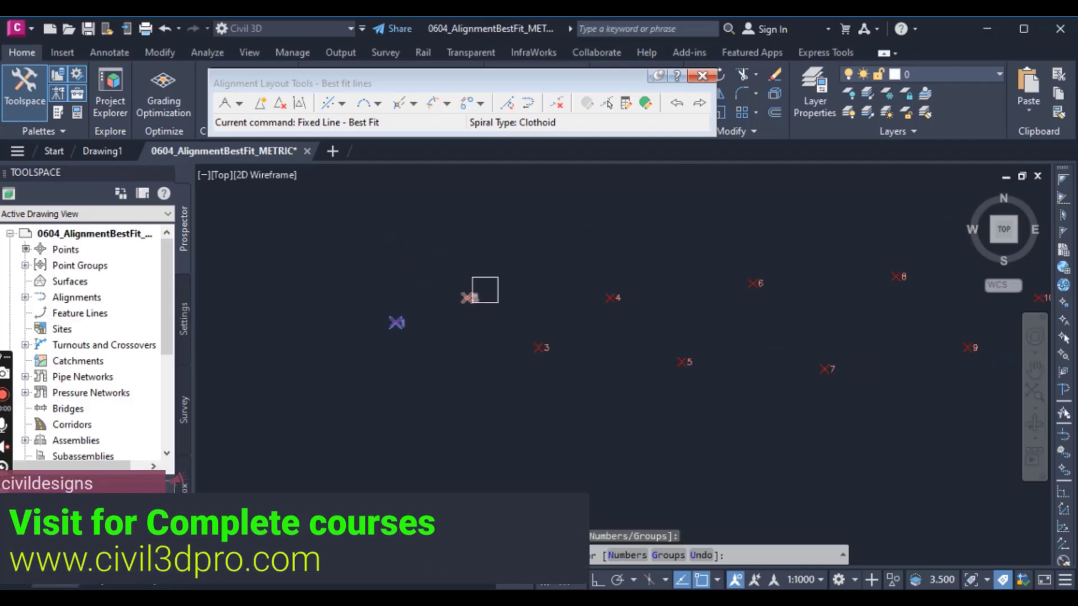
scroll(486, 290, "up", 2)
left_click(444, 314)
left_click(626, 431)
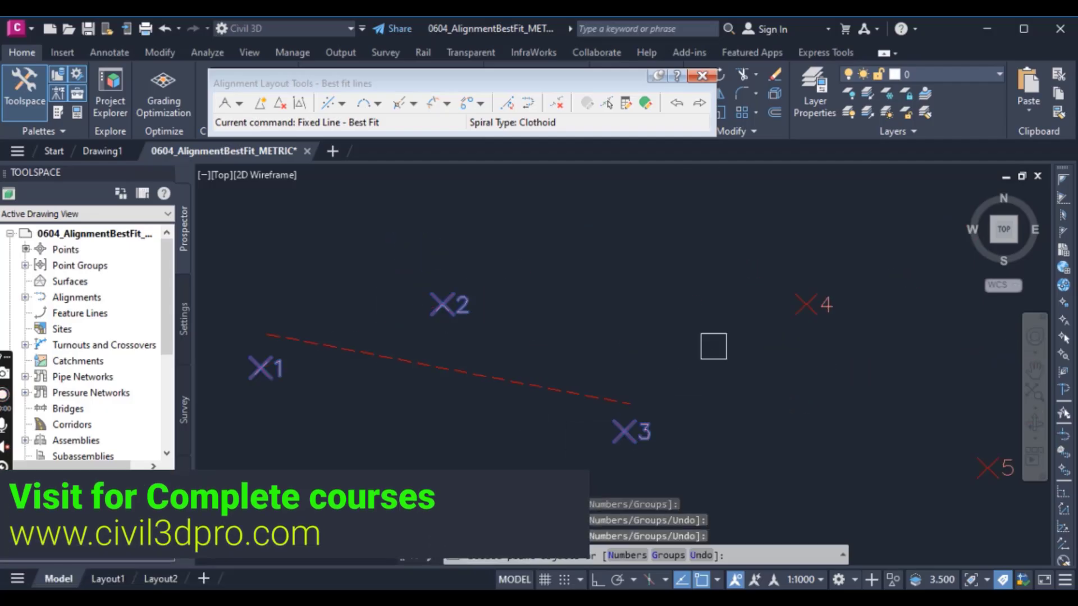
Add points 4, 5 and 6 to the best-fit line's point selection.
left_click(805, 303)
scroll(679, 347, "down", 2)
scroll(784, 395, "up", 2)
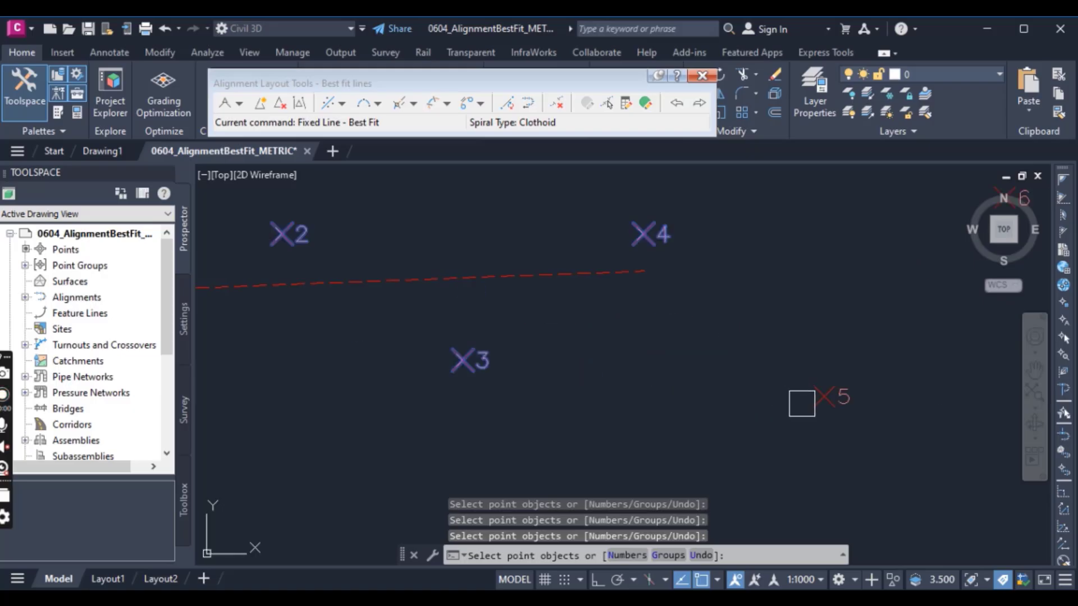
left_click(826, 397)
scroll(729, 389, "down", 1)
scroll(813, 322, "down", 1)
scroll(861, 306, "up", 2)
left_click(865, 303)
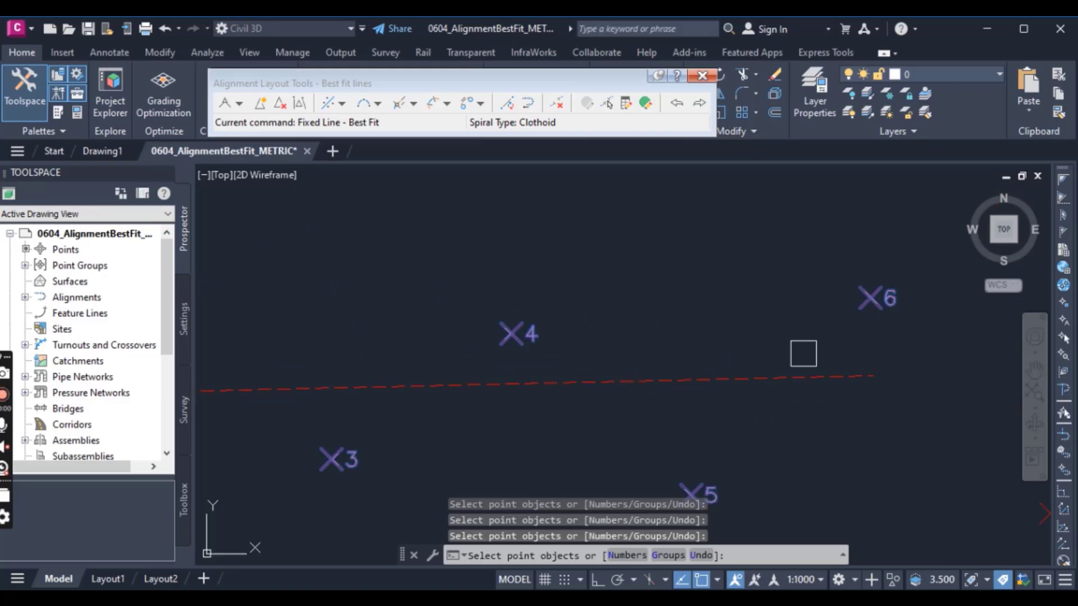
Extend the best-fit selection by point numbers with the range 1-11 and finish the point selection.
scroll(656, 361, "down", 3)
scroll(601, 329, "up", 6)
scroll(578, 369, "down", 4)
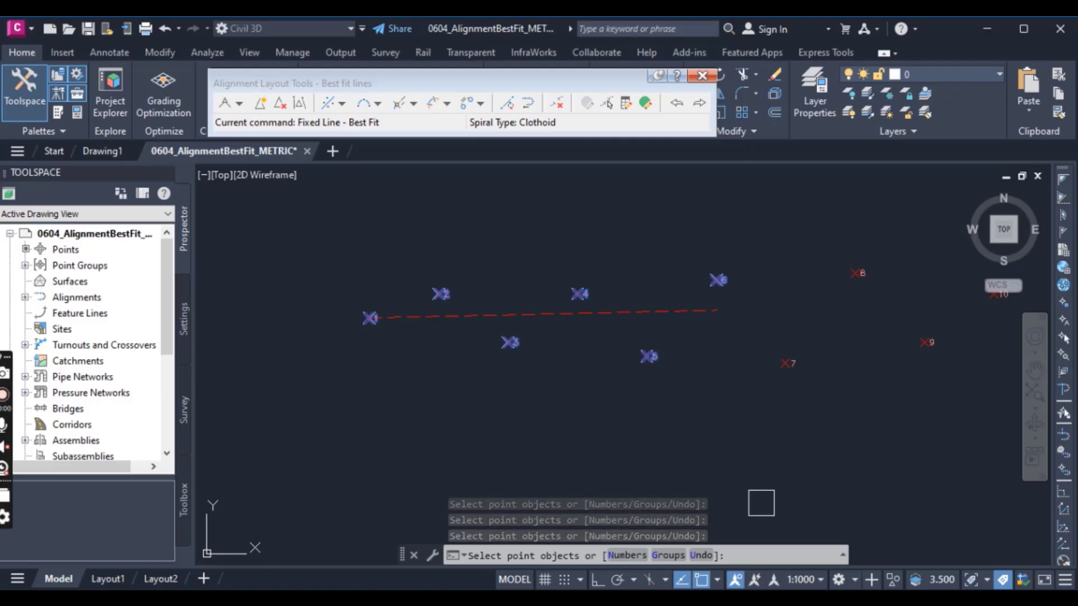
scroll(668, 381, "down", 2)
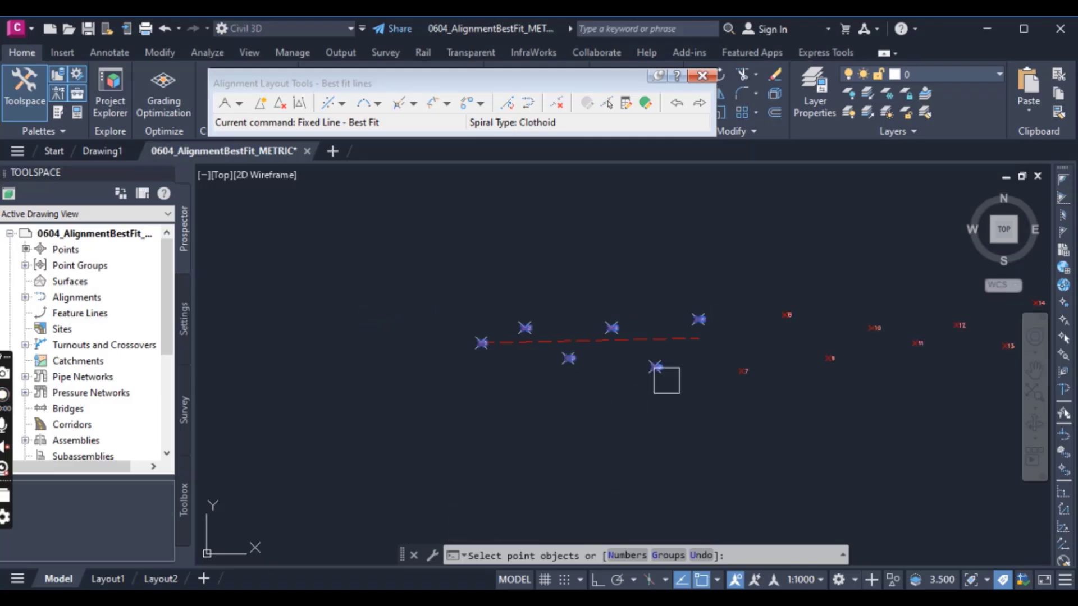
scroll(725, 472, "up", 2)
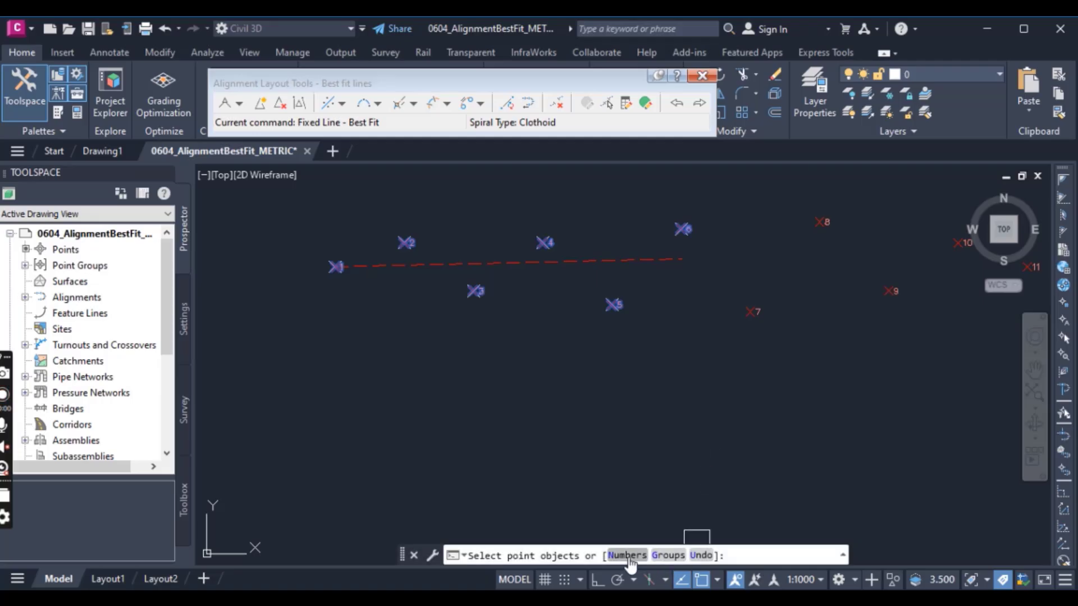
type("N")
key("Return")
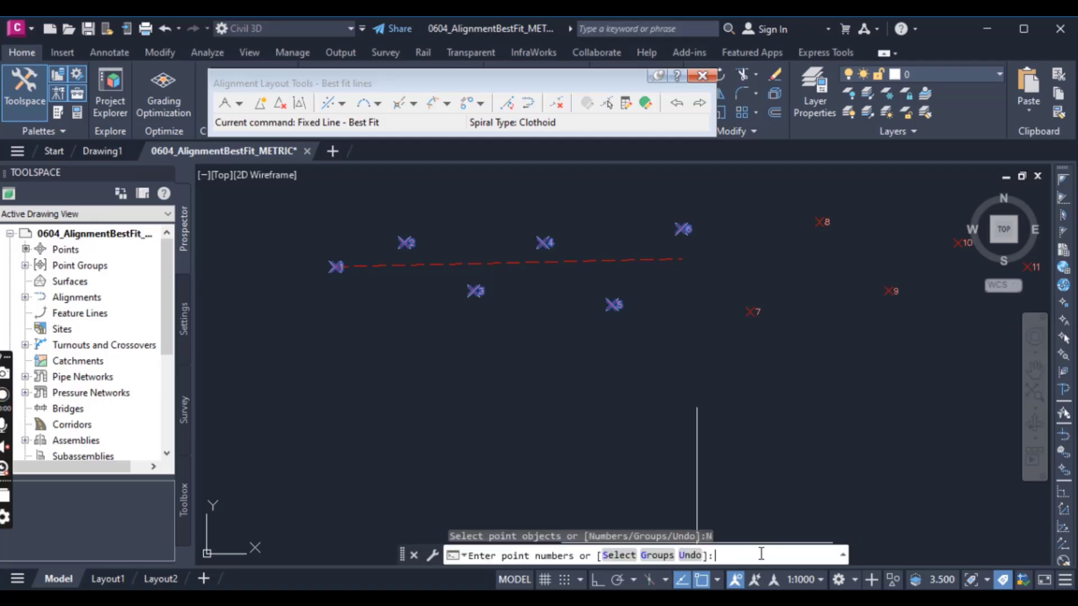
type("1-11")
key("Return")
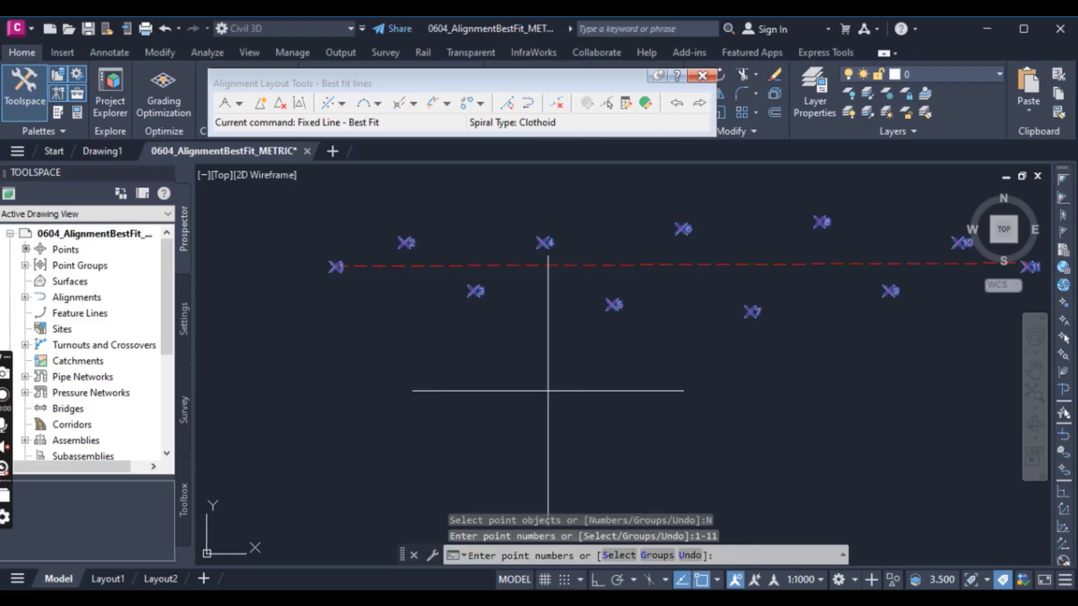
scroll(527, 385, "down", 4)
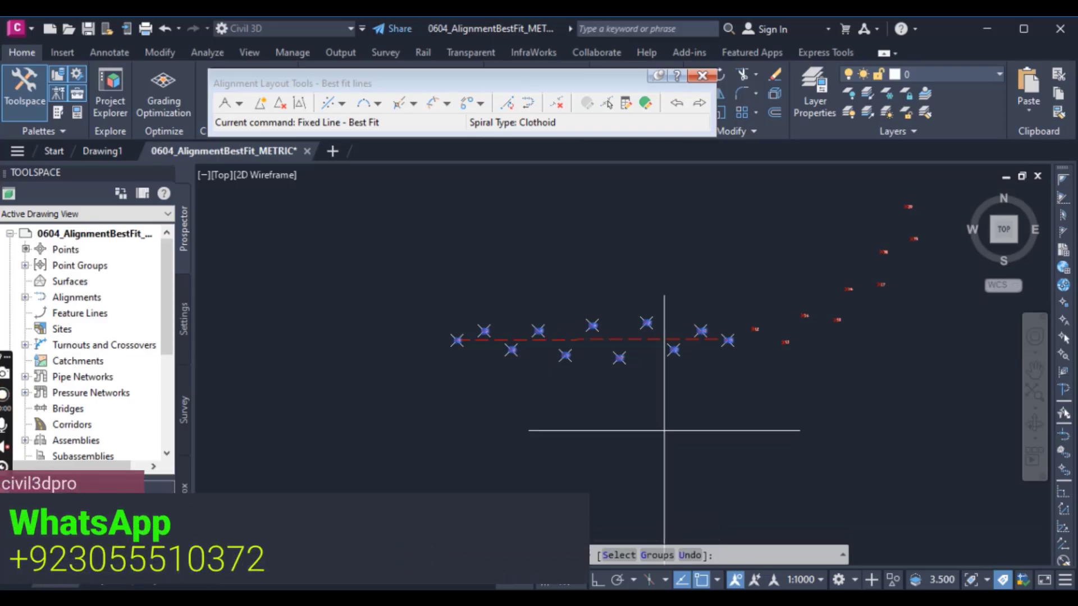
scroll(712, 366, "up", 4)
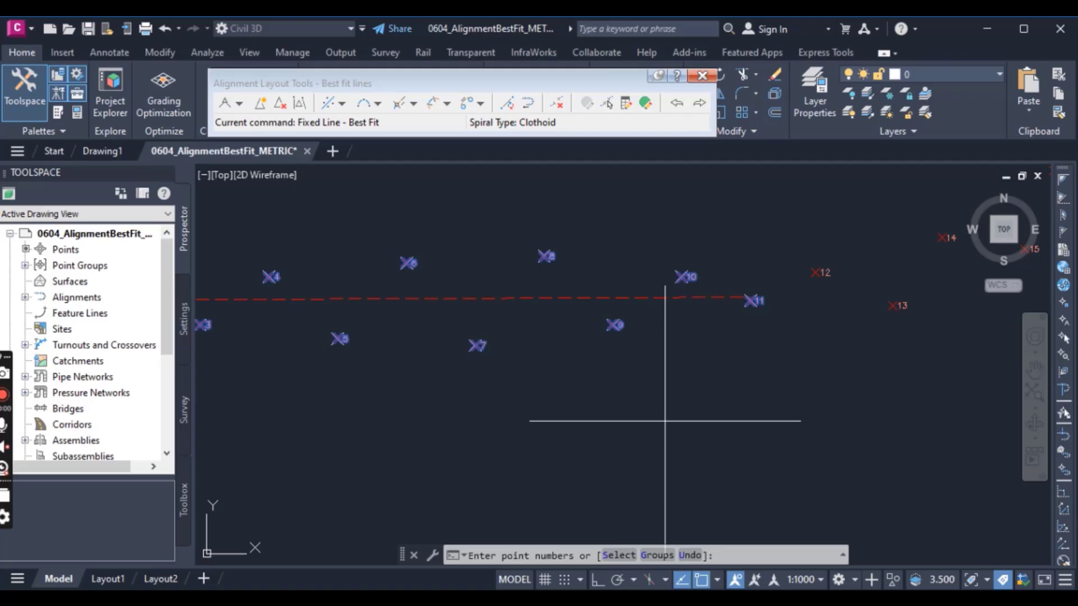
scroll(663, 415, "down", 5)
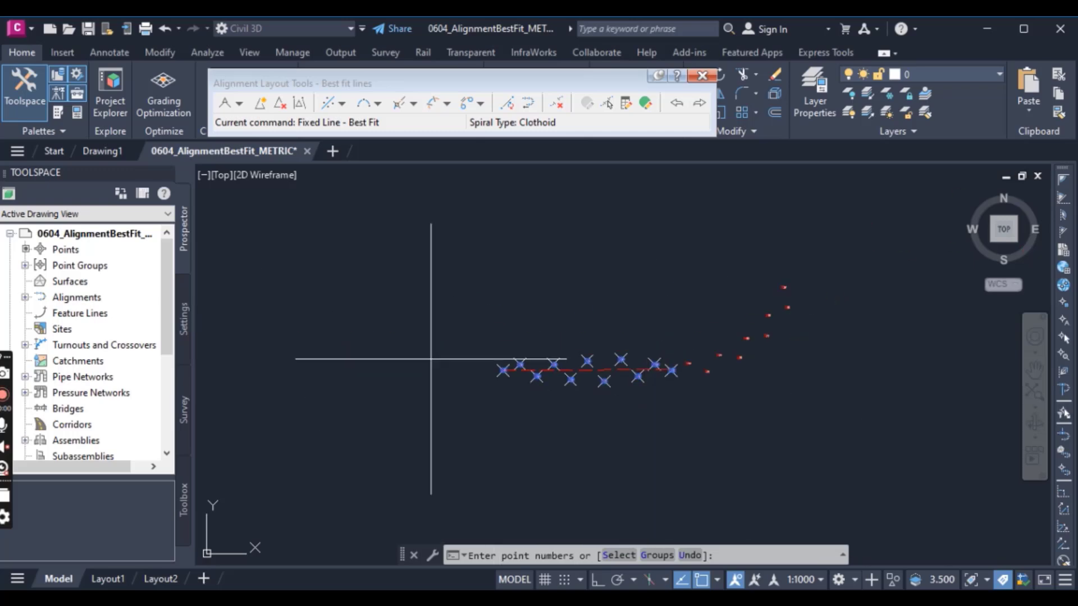
key("Return")
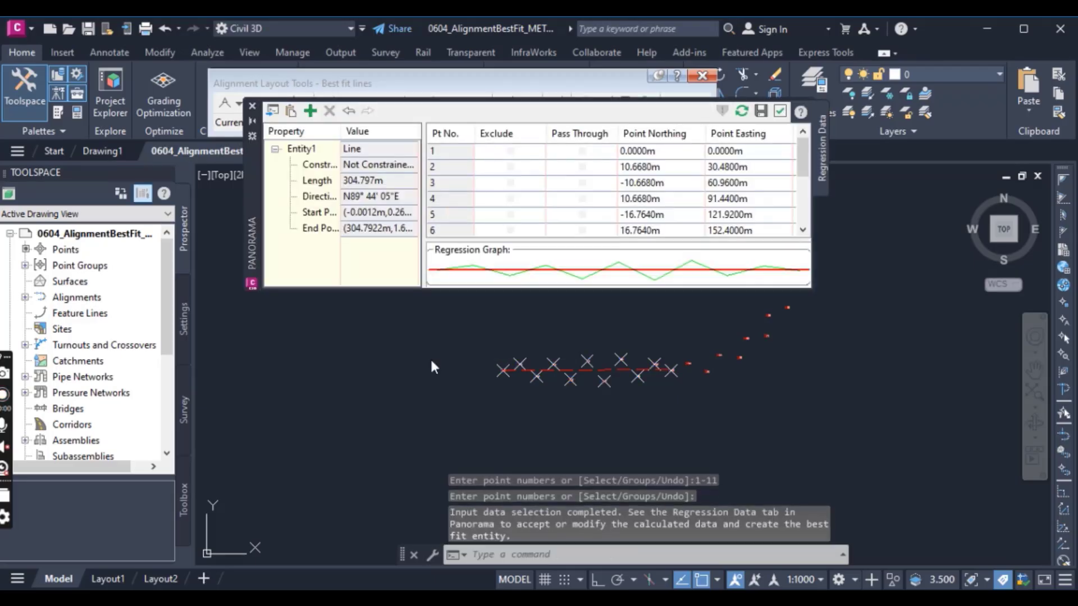
Make the best-fit line pass through point 1, exclude point 6 from the regression, and accept the regression data to create the line.
left_click_drag(254, 186, 253, 265)
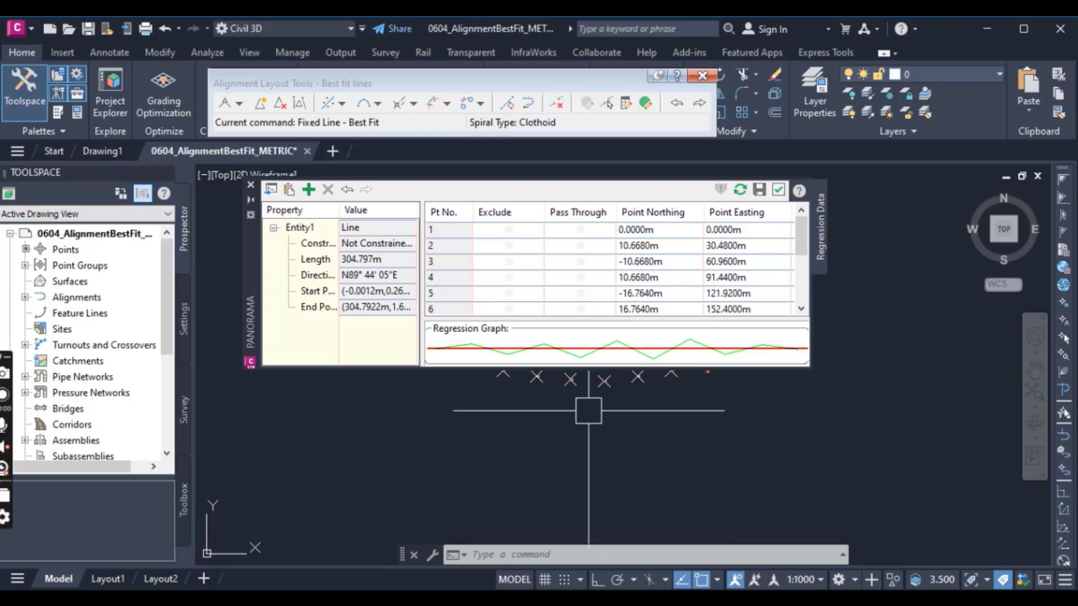
left_click(580, 278)
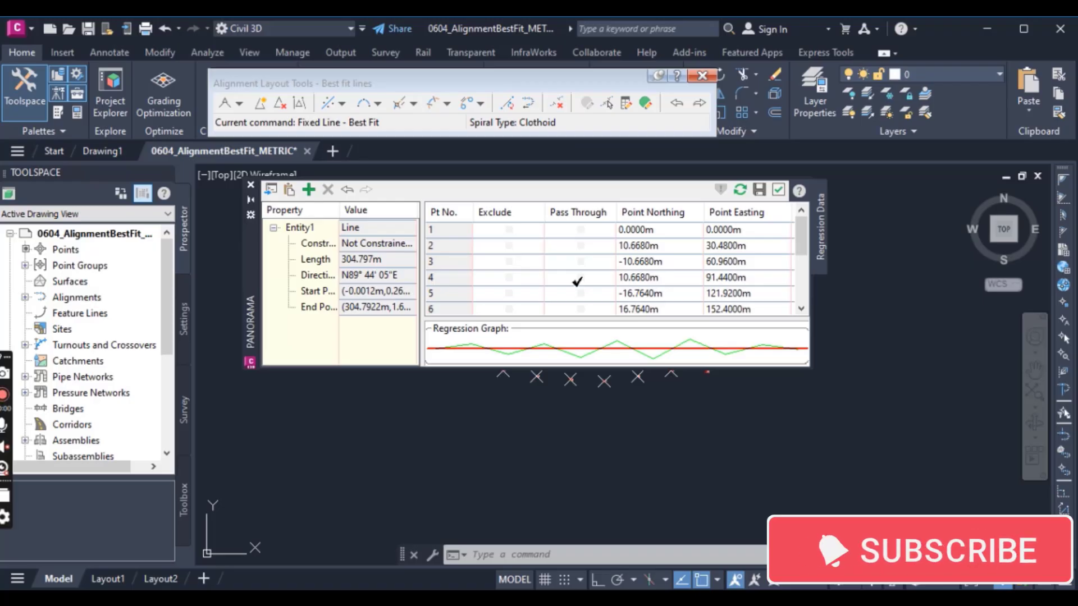
left_click(571, 231)
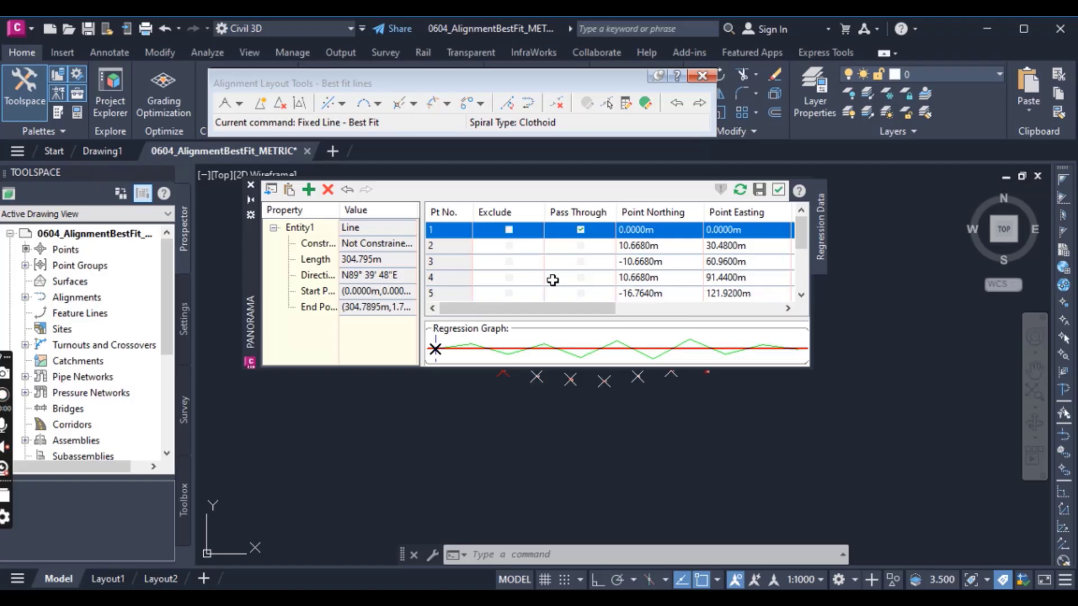
scroll(508, 284, "down", 1)
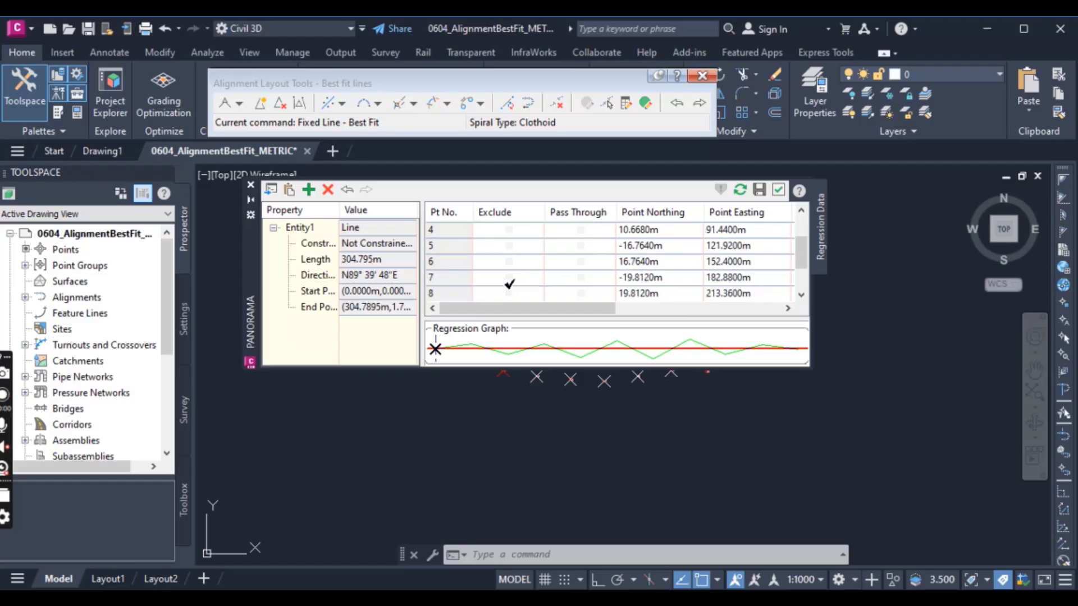
left_click(509, 262)
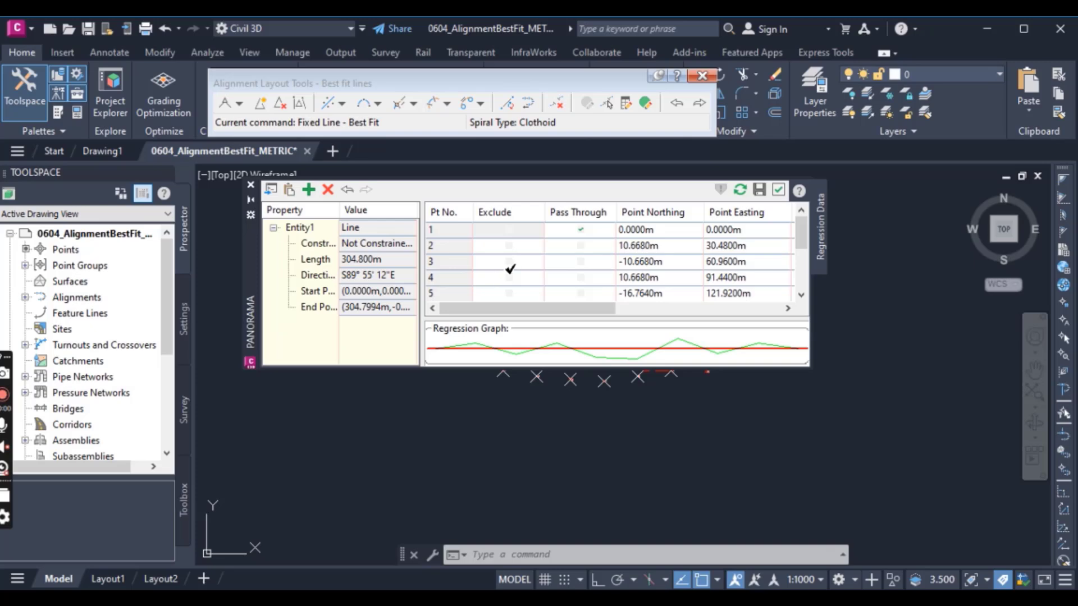
left_click(509, 262)
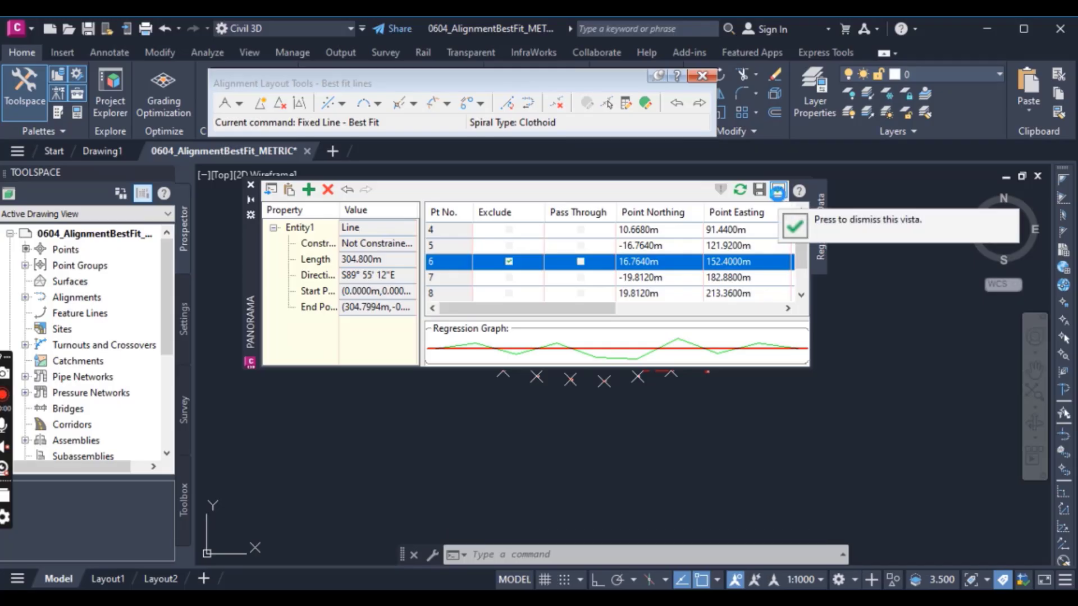
left_click(777, 192)
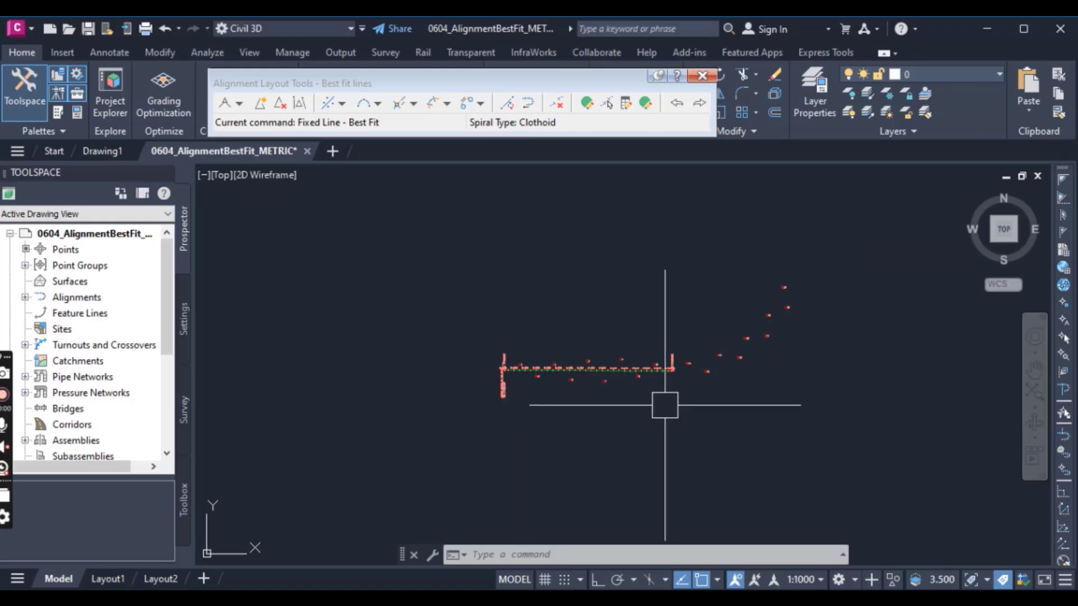
scroll(640, 396, "up", 4)
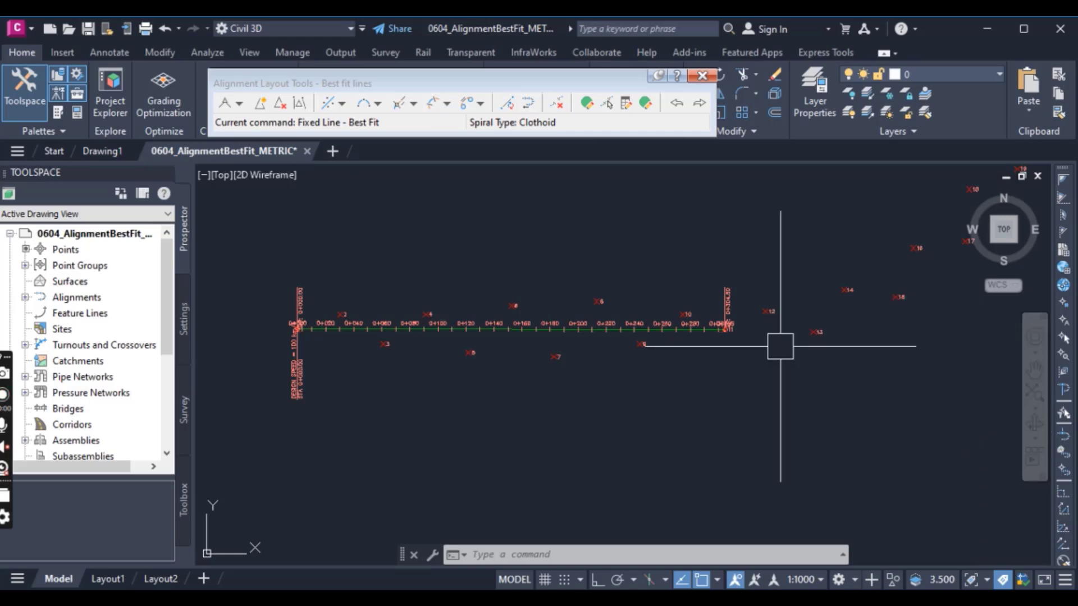
Examine the best-fit line along points 1 to 11 and the points numbered 12 to 20 beyond its end.
scroll(331, 335, "up", 3)
scroll(600, 430, "down", 2)
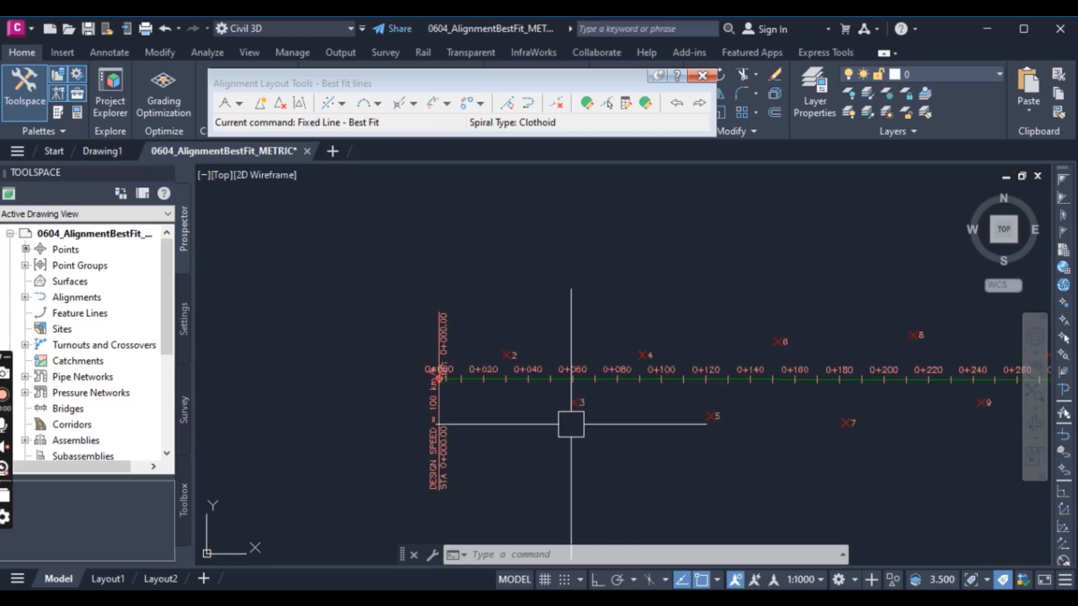
scroll(464, 408, "down", 1)
scroll(854, 441, "up", 4)
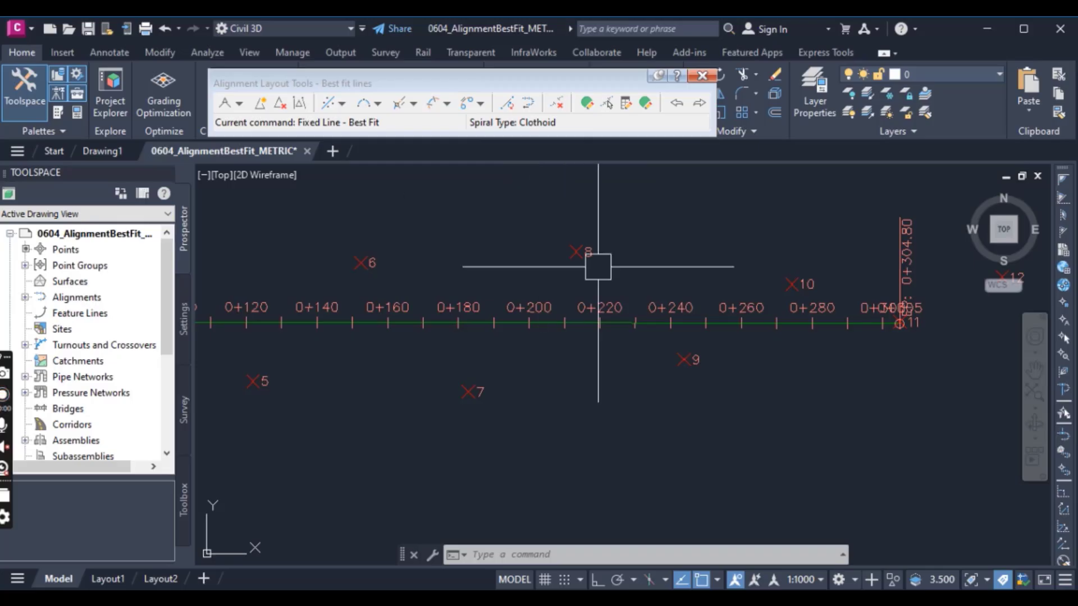
scroll(755, 361, "down", 5)
scroll(945, 298, "up", 2)
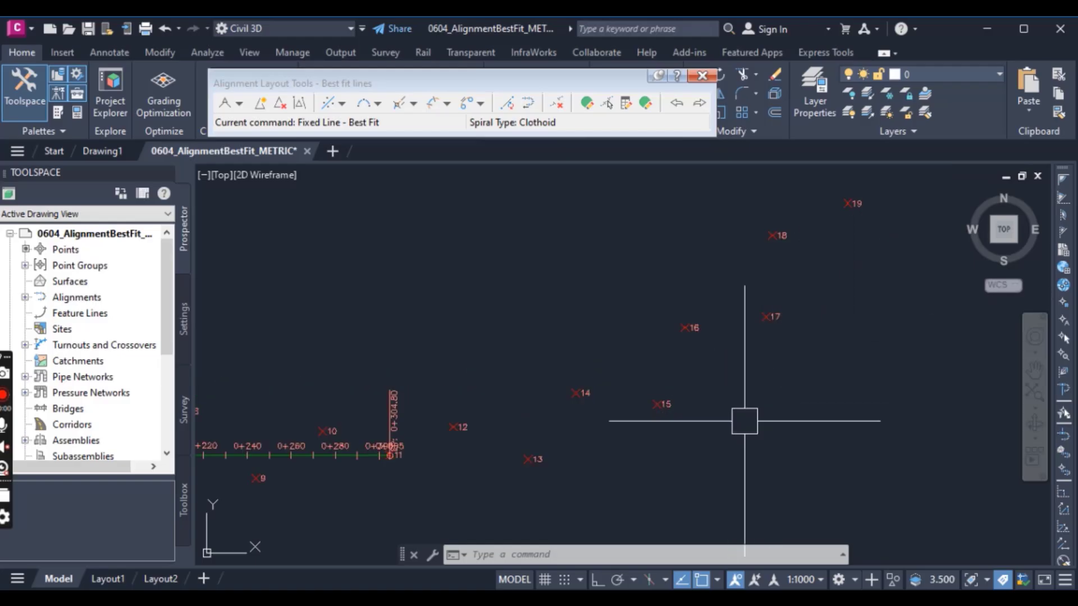
scroll(745, 421, "down", 2)
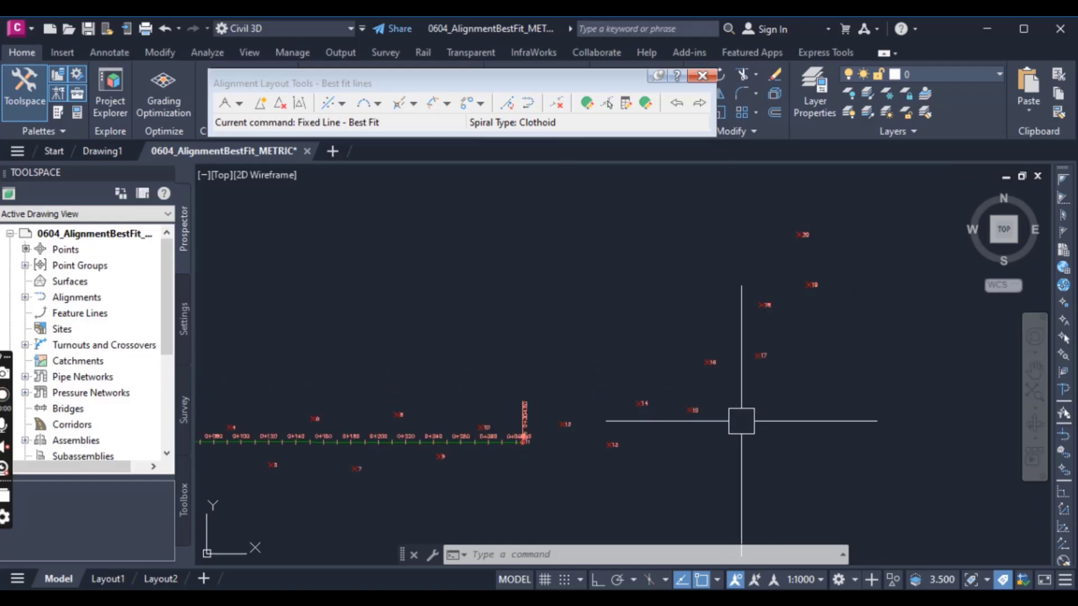
Start a best-fit floating curve and attach it to the end of the fixed line near point 11.
left_click(378, 105)
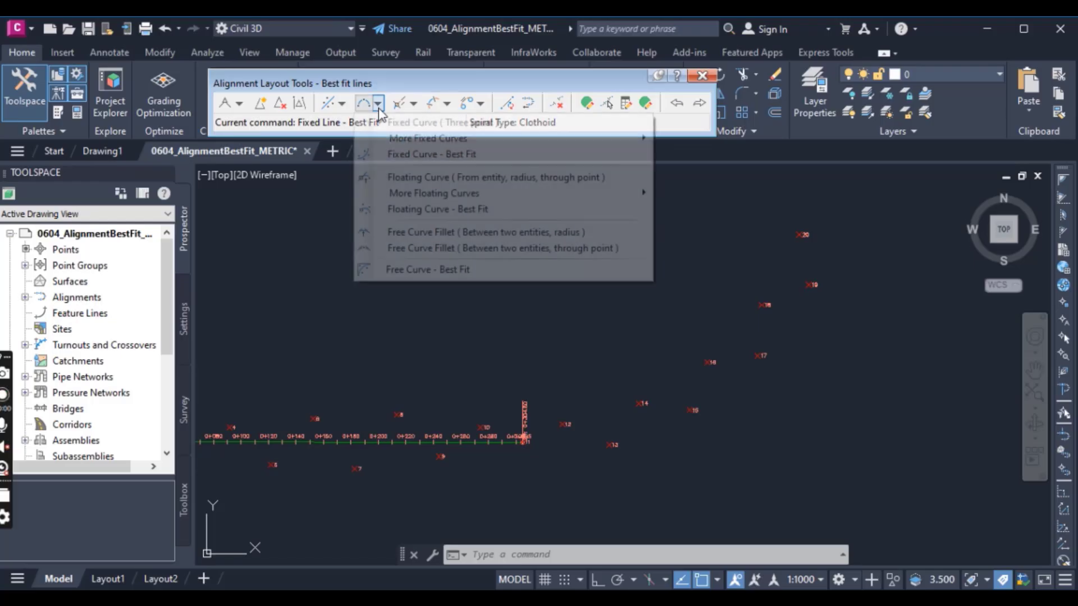
left_click(419, 216)
scroll(585, 332, "down", 2)
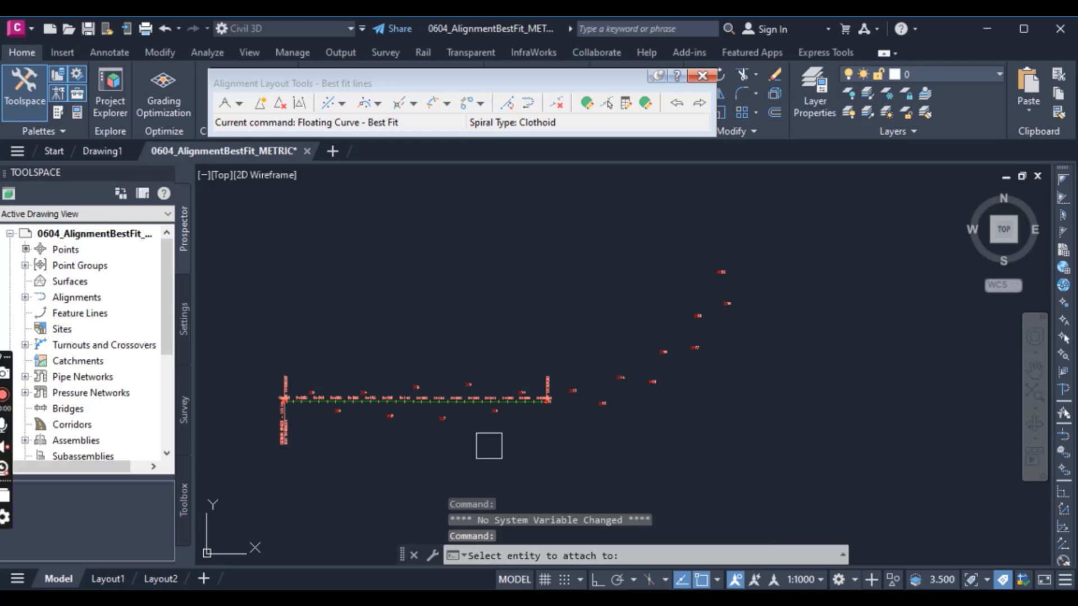
scroll(542, 393, "up", 2)
scroll(542, 396, "up", 3)
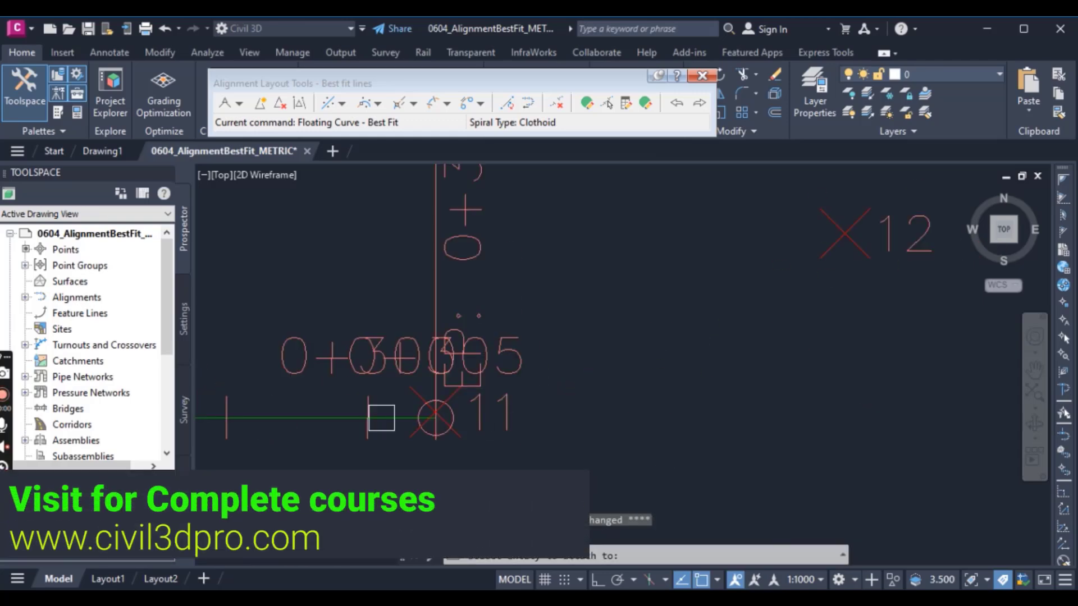
left_click(314, 419)
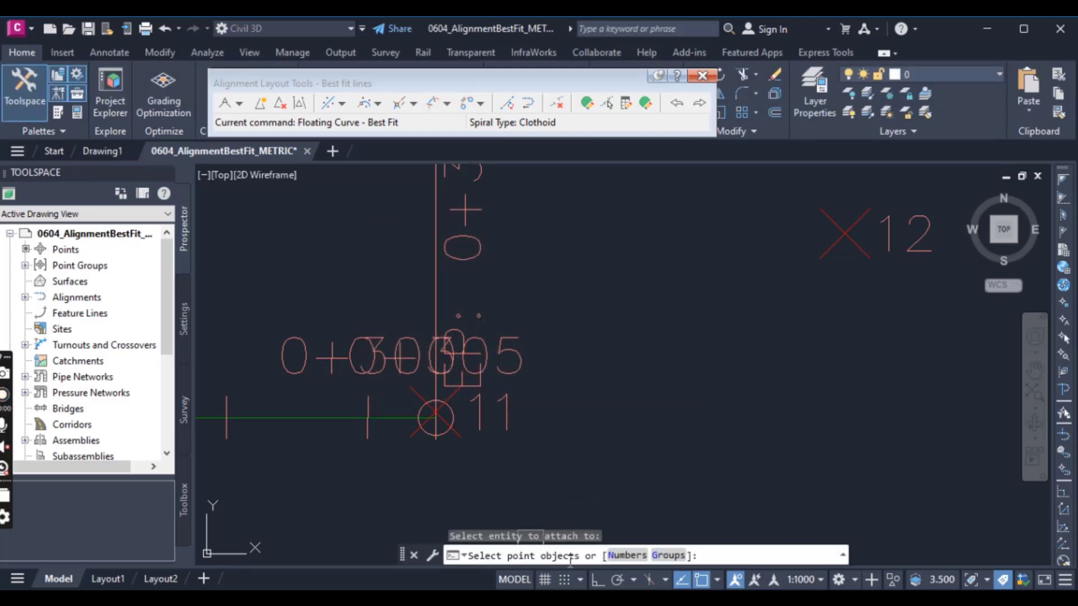
Fit the floating curve to the Curve point group, accept its regression data, and close the alignment layout tools.
left_click(668, 556)
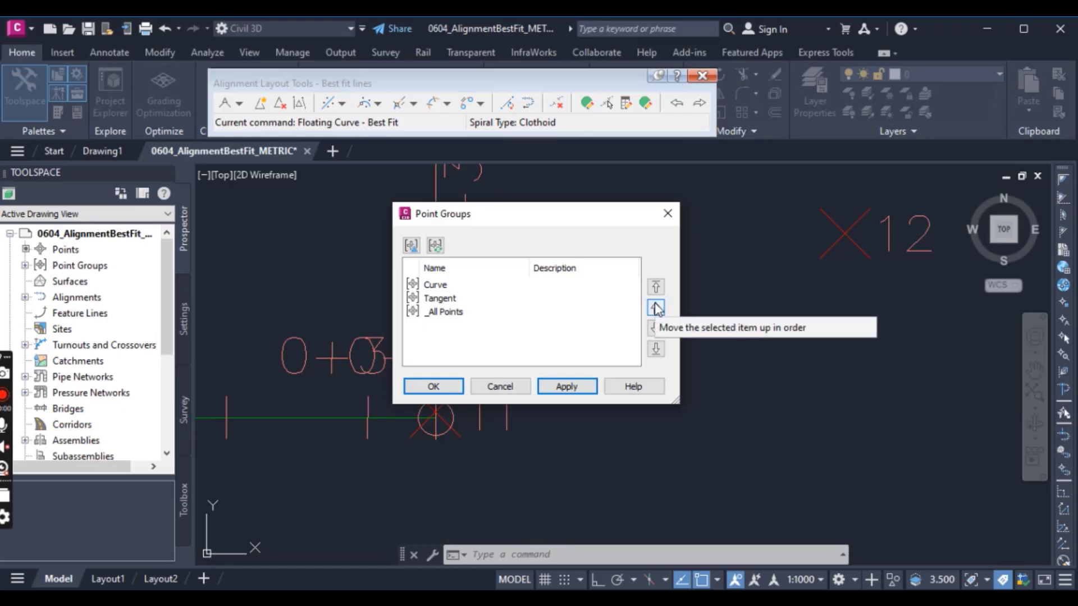
left_click(444, 285)
left_click(444, 387)
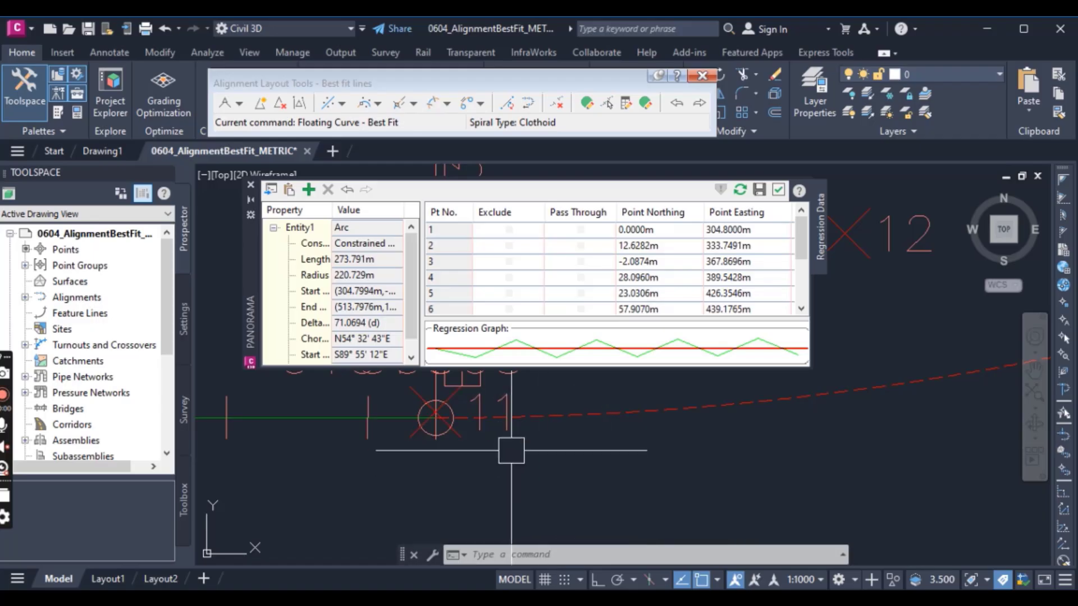
left_click(778, 191)
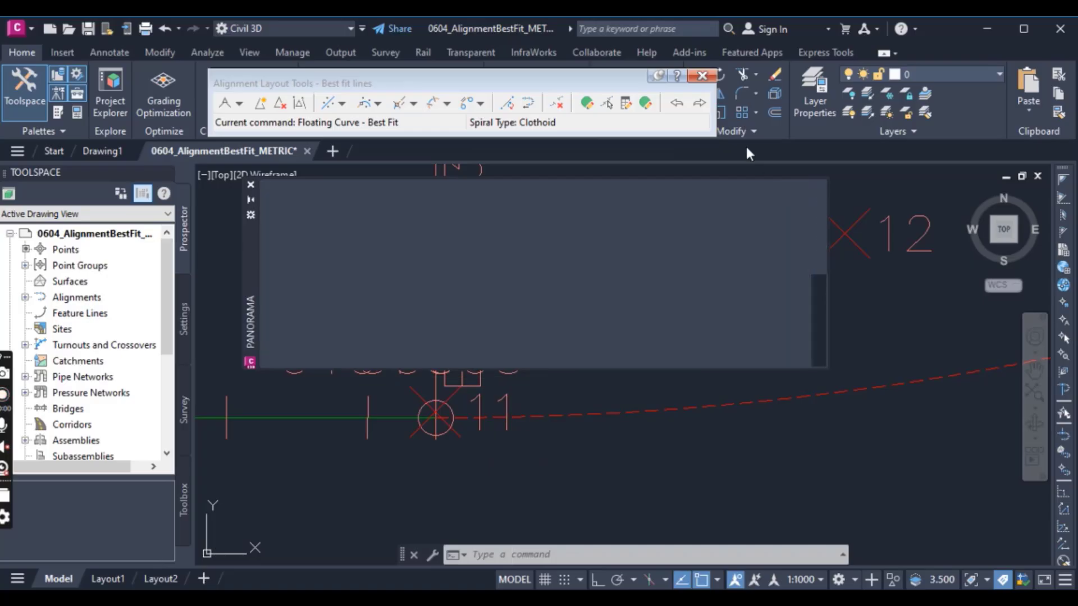
left_click(702, 77)
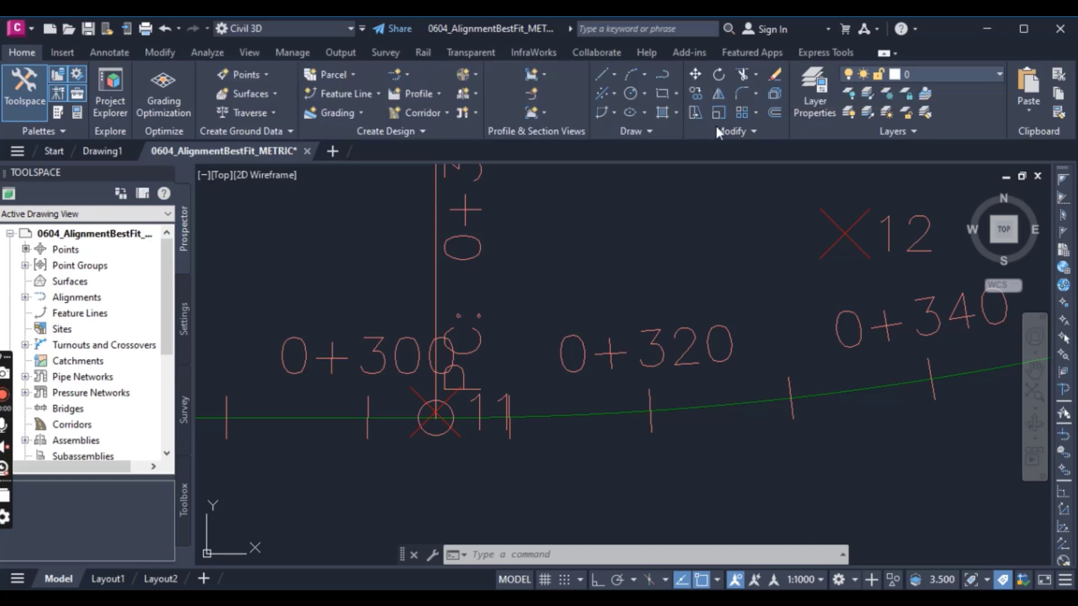
Examine the alignment's fixed line and floating curve against the surrounding COGO points, both overall and up close.
scroll(617, 422, "down", 5)
scroll(611, 433, "down", 3)
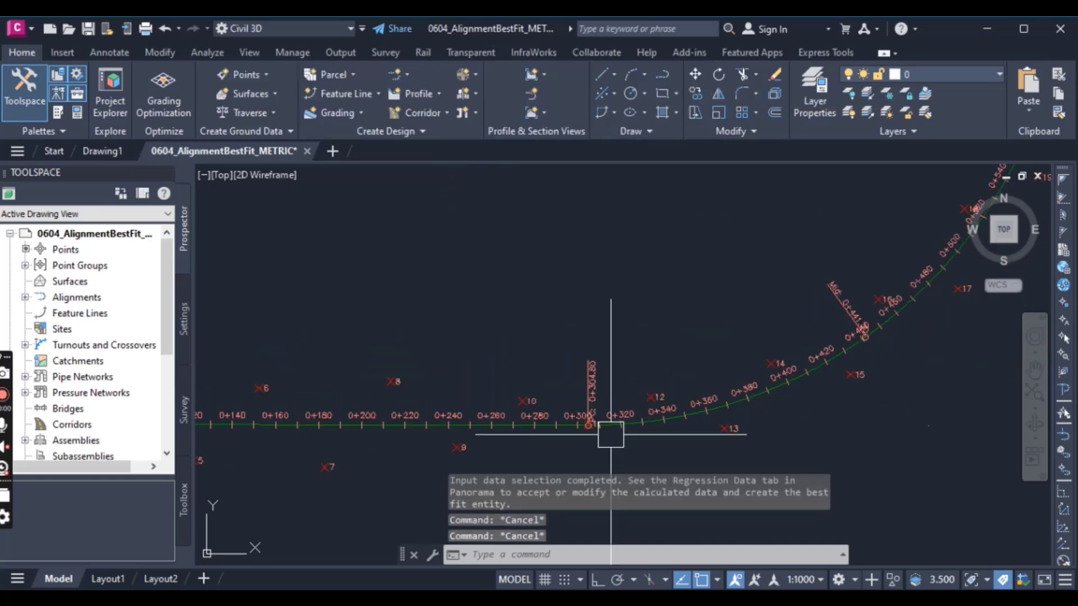
scroll(619, 390, "down", 4)
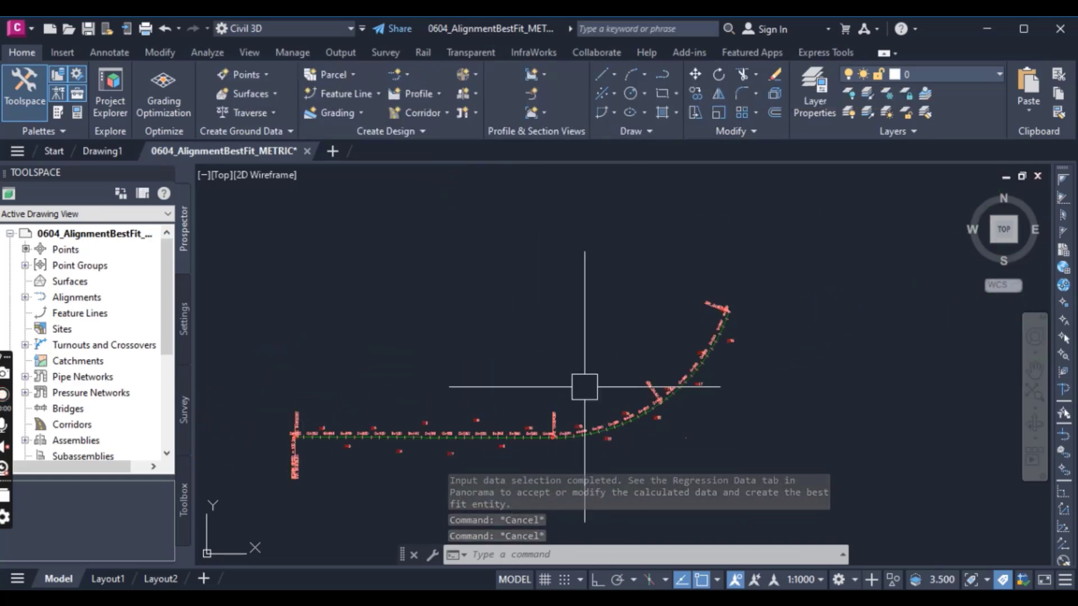
scroll(607, 356, "down", 2)
scroll(607, 365, "up", 7)
scroll(629, 343, "down", 4)
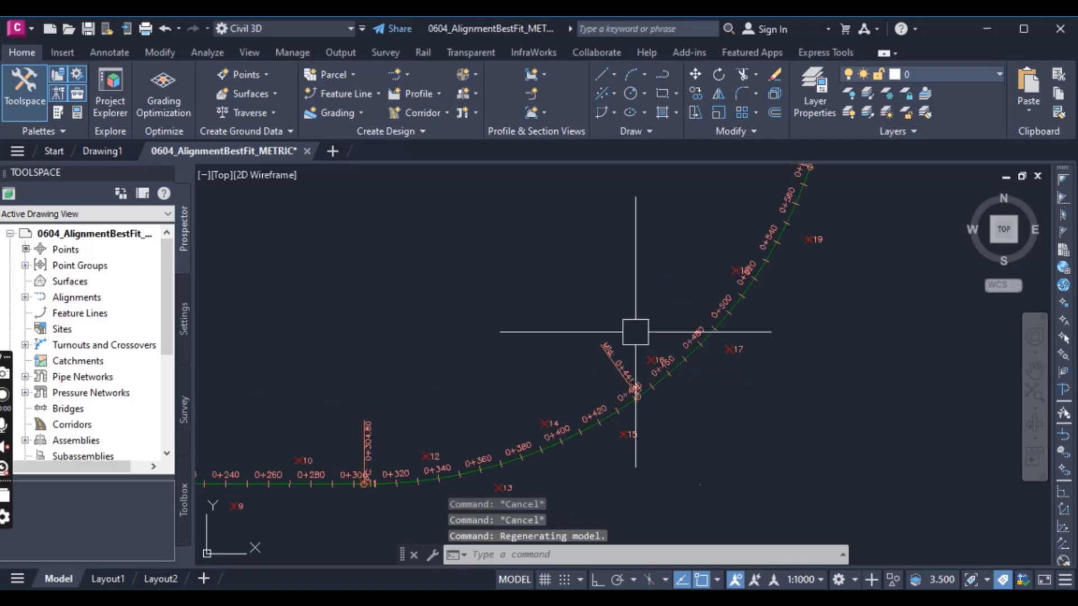
scroll(573, 444, "down", 4)
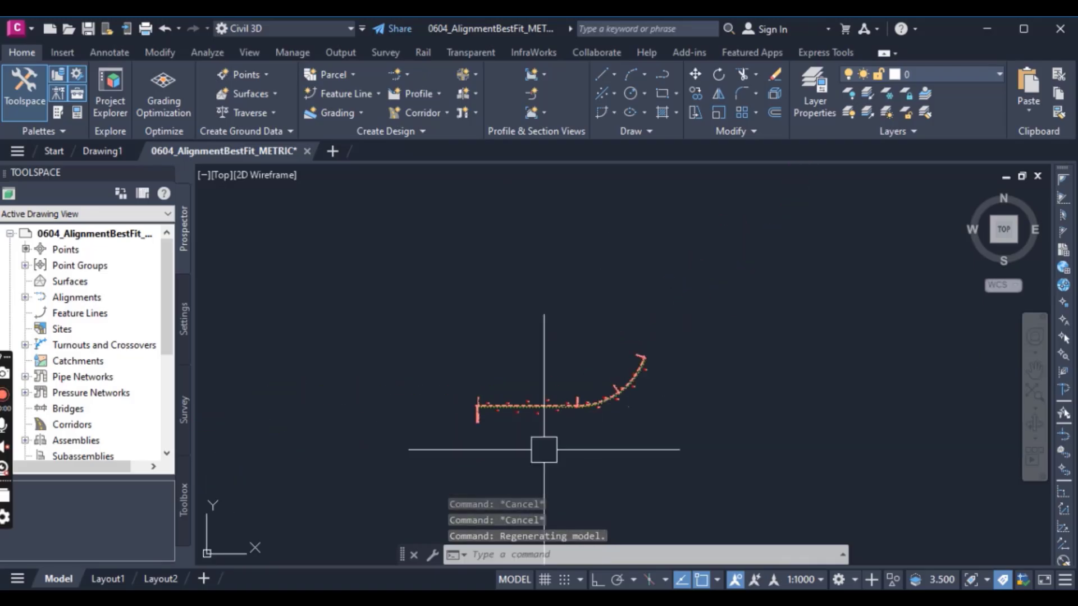
scroll(530, 426, "up", 2)
scroll(603, 430, "up", 2)
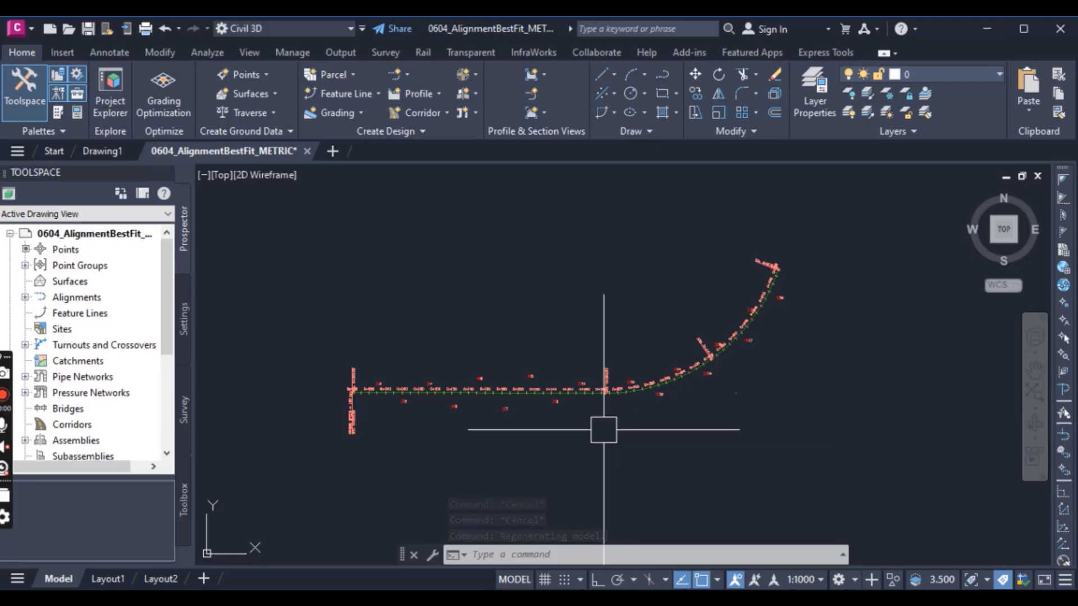
scroll(618, 421, "up", 3)
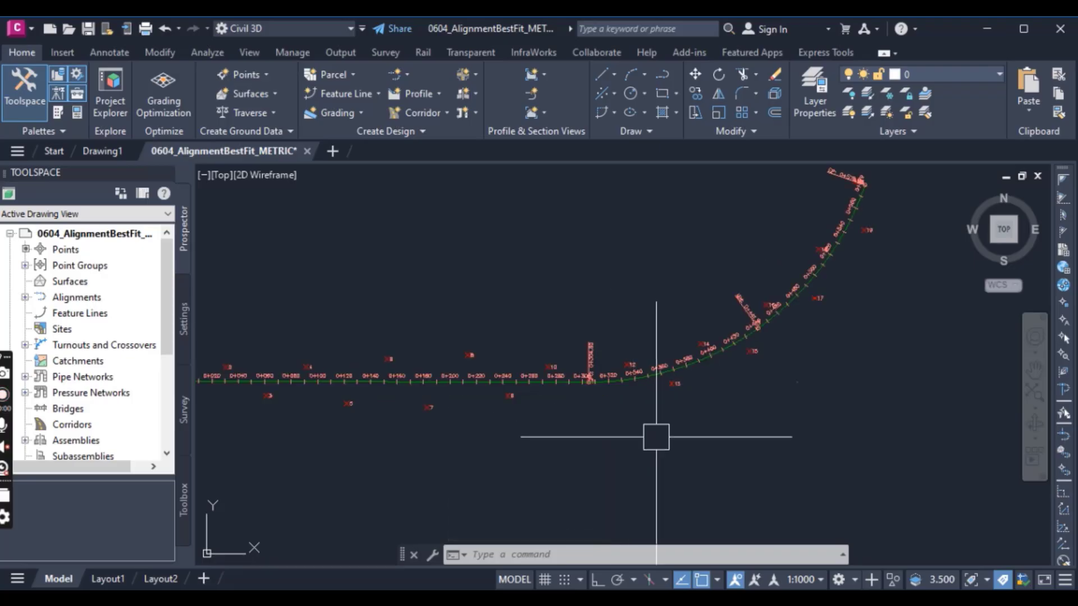
scroll(654, 435, "down", 5)
scroll(635, 432, "up", 2)
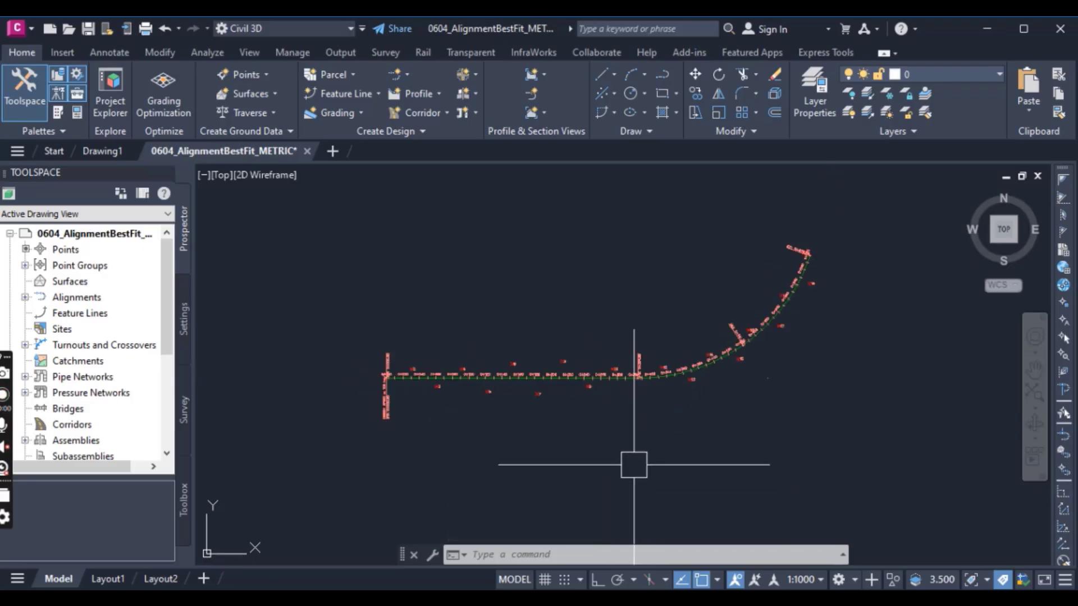